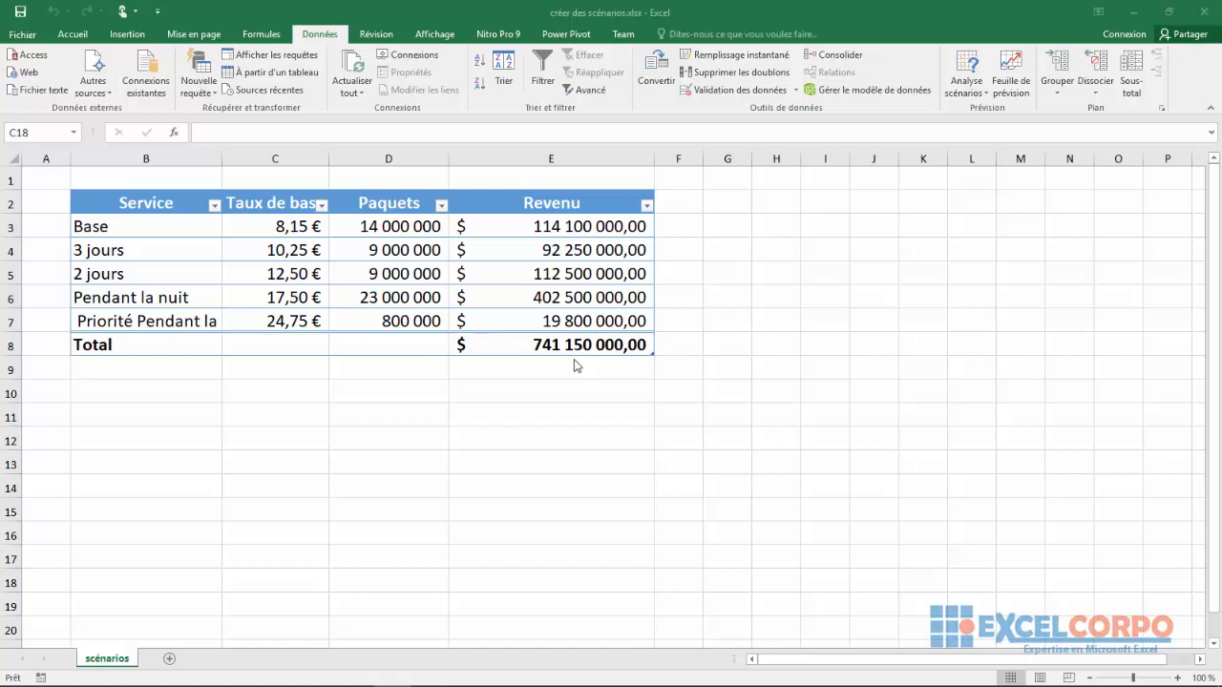
- Open the Scenario Manager and start a new scenario named scénario1
click(882, 468)
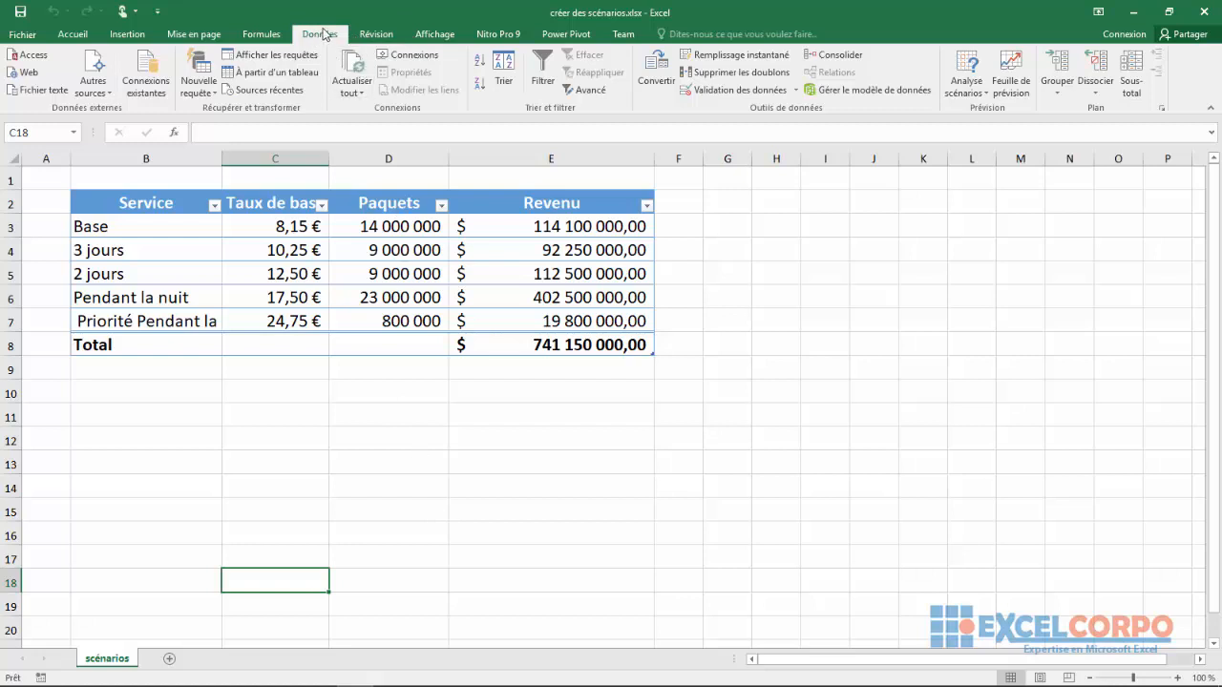
click(986, 99)
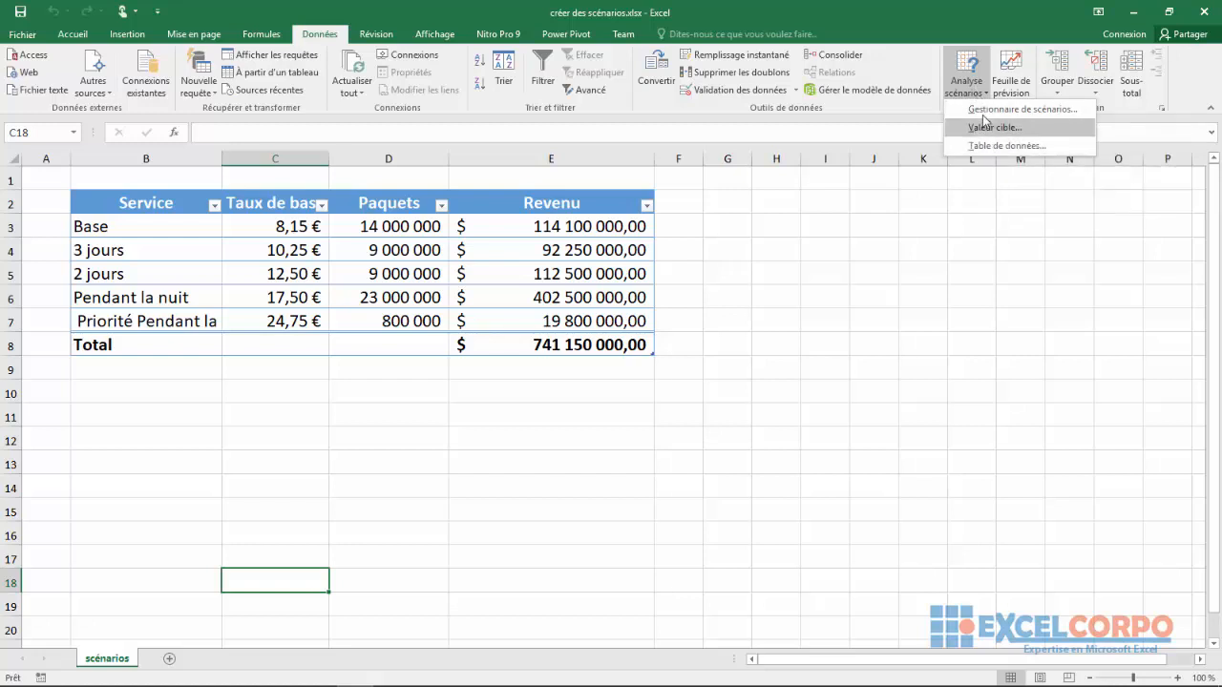
click(974, 108)
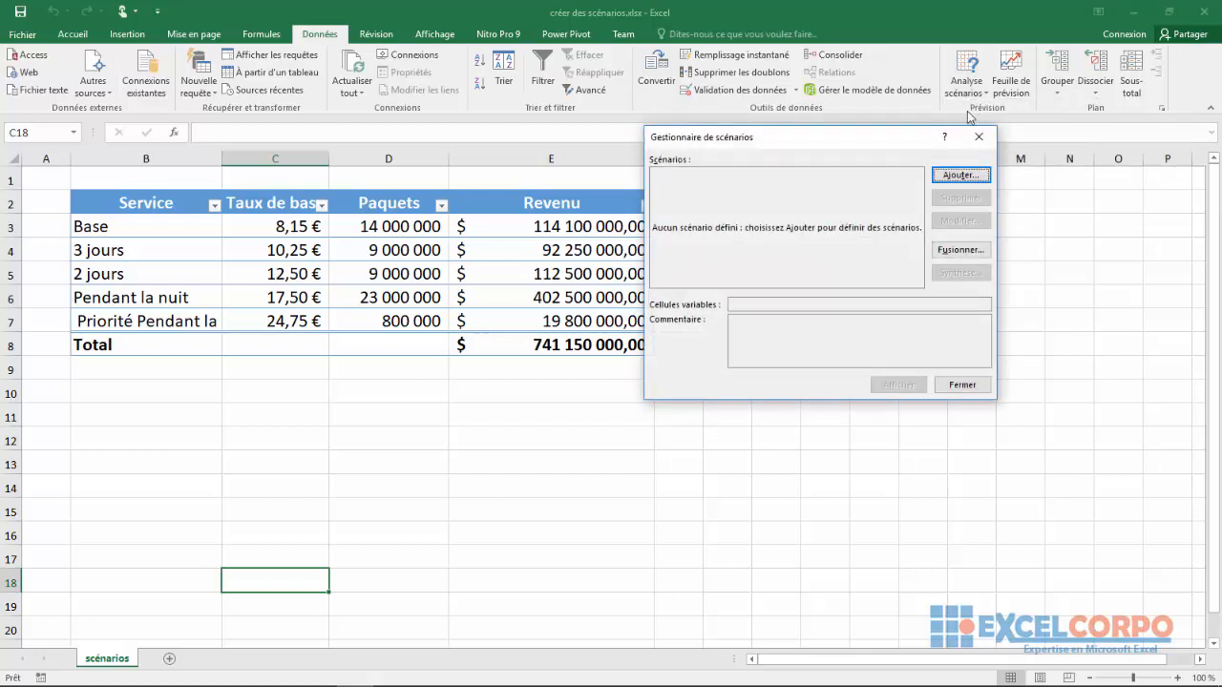
drag(886, 139, 772, 115)
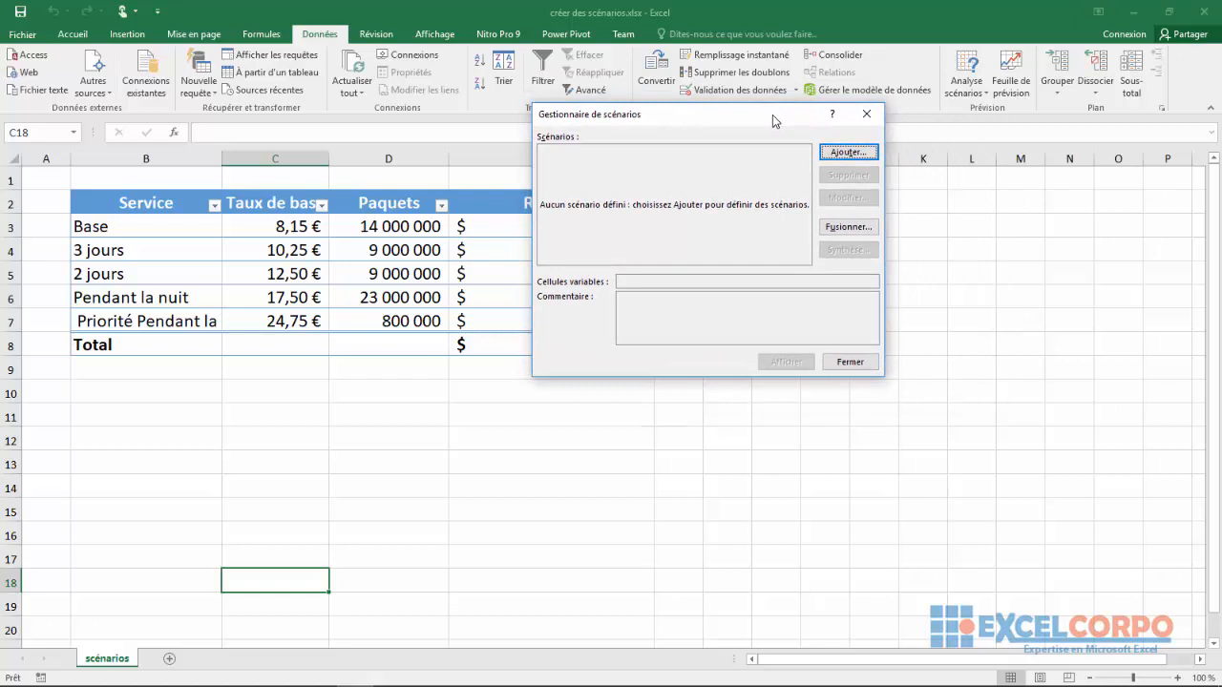
click(852, 151)
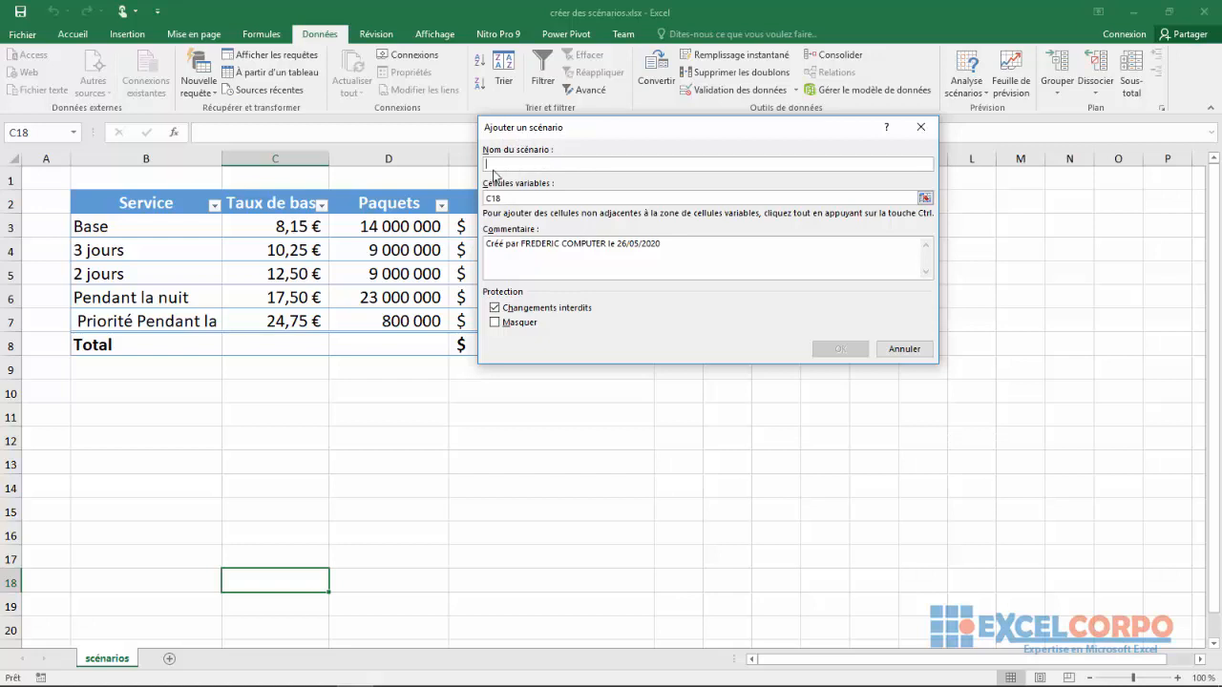
text(scé)
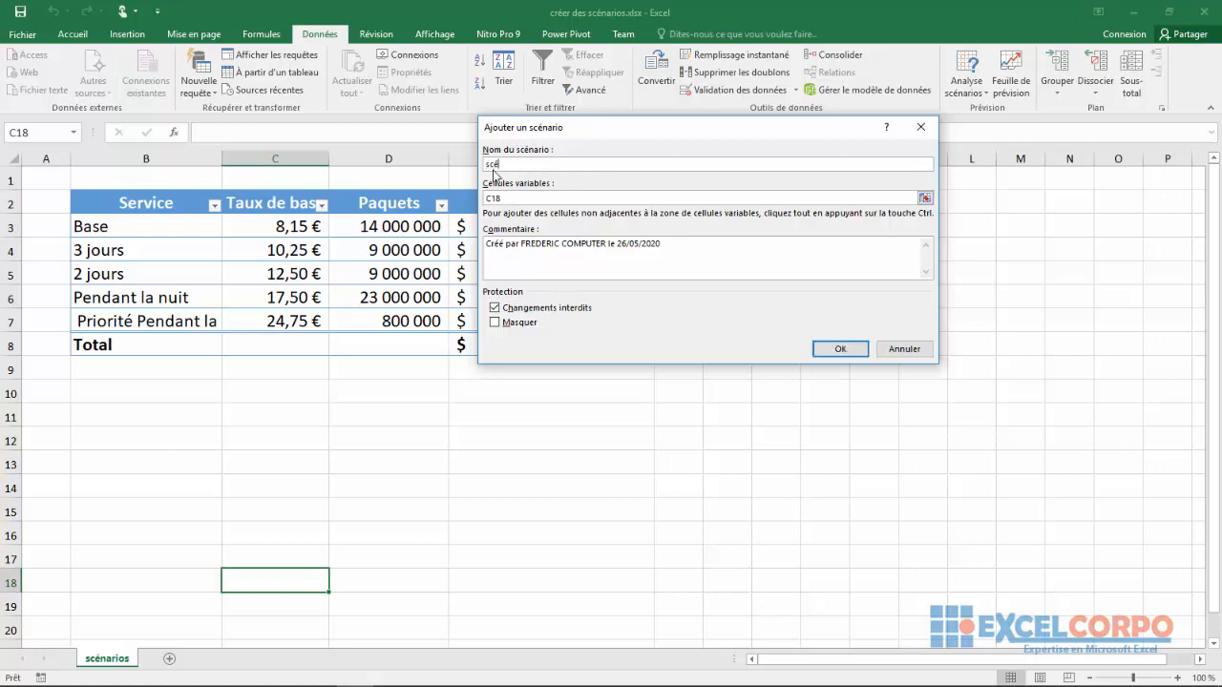
text(naa)
key(BackSpace)
text(rio1)
- Define the base rates in C6:C7 as the changing cells of scénario1
click(924, 197)
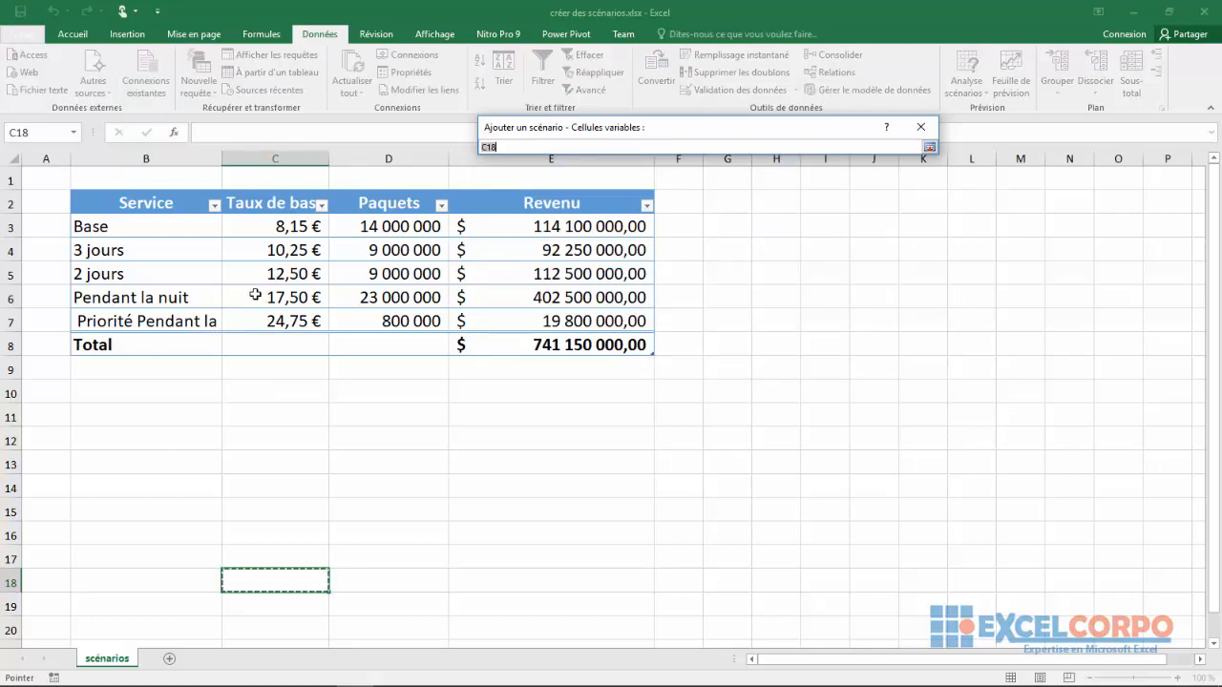
drag(255, 295, 312, 324)
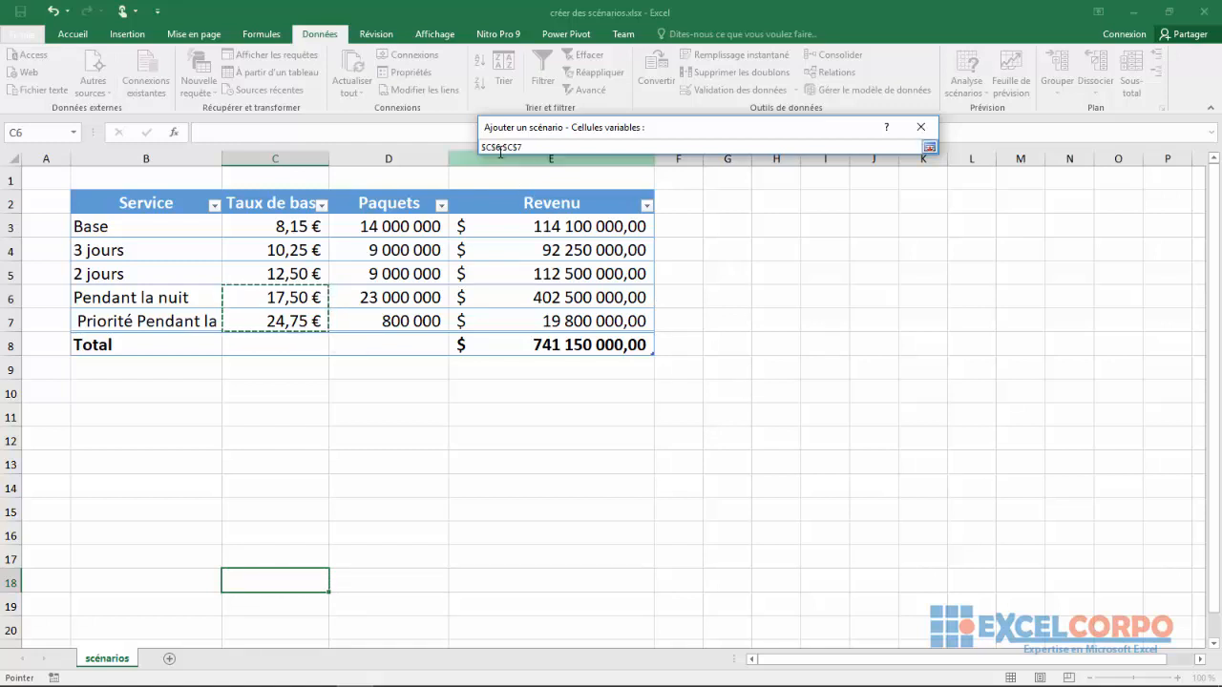
click(931, 148)
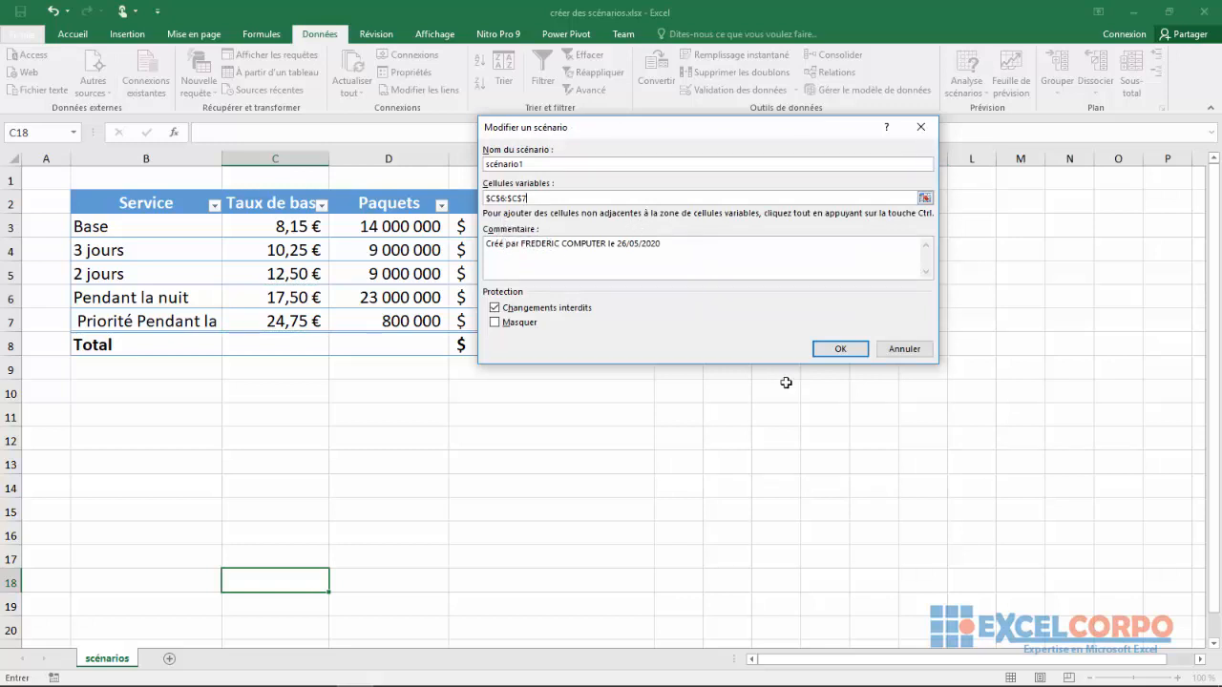
click(826, 350)
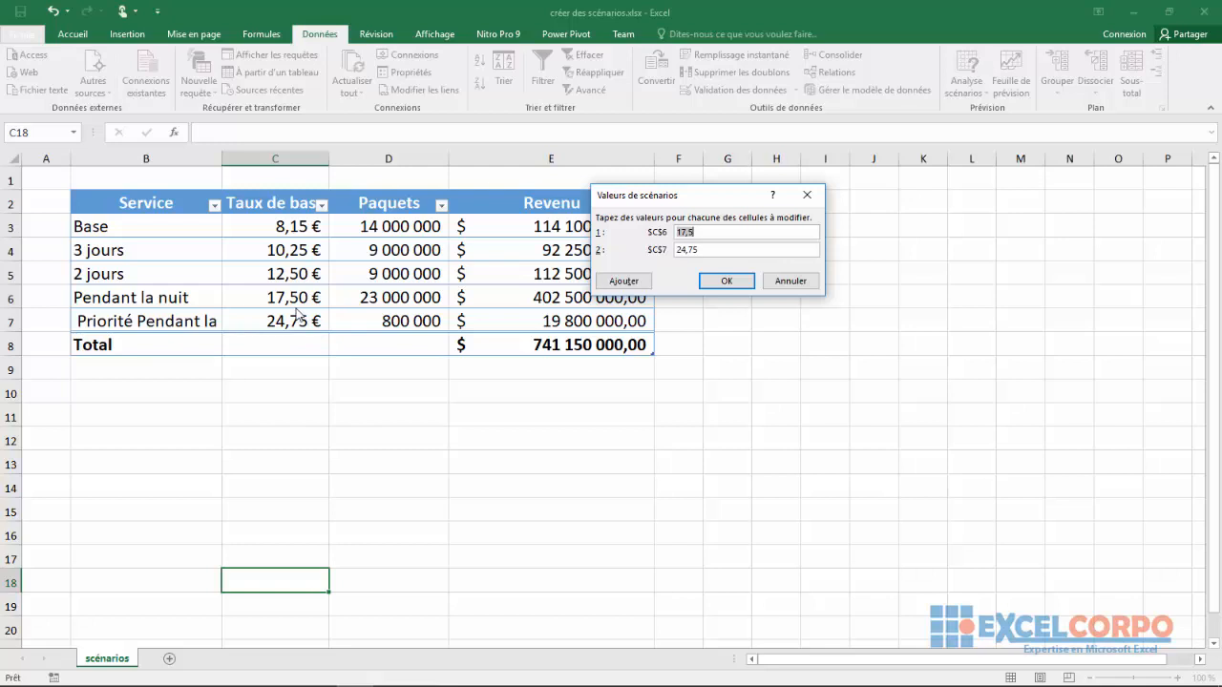
- Set scénario1's values to 18,75 for C6 and 25,50 for C7, then show it in the table and check the total revenue
click(681, 232)
click(727, 282)
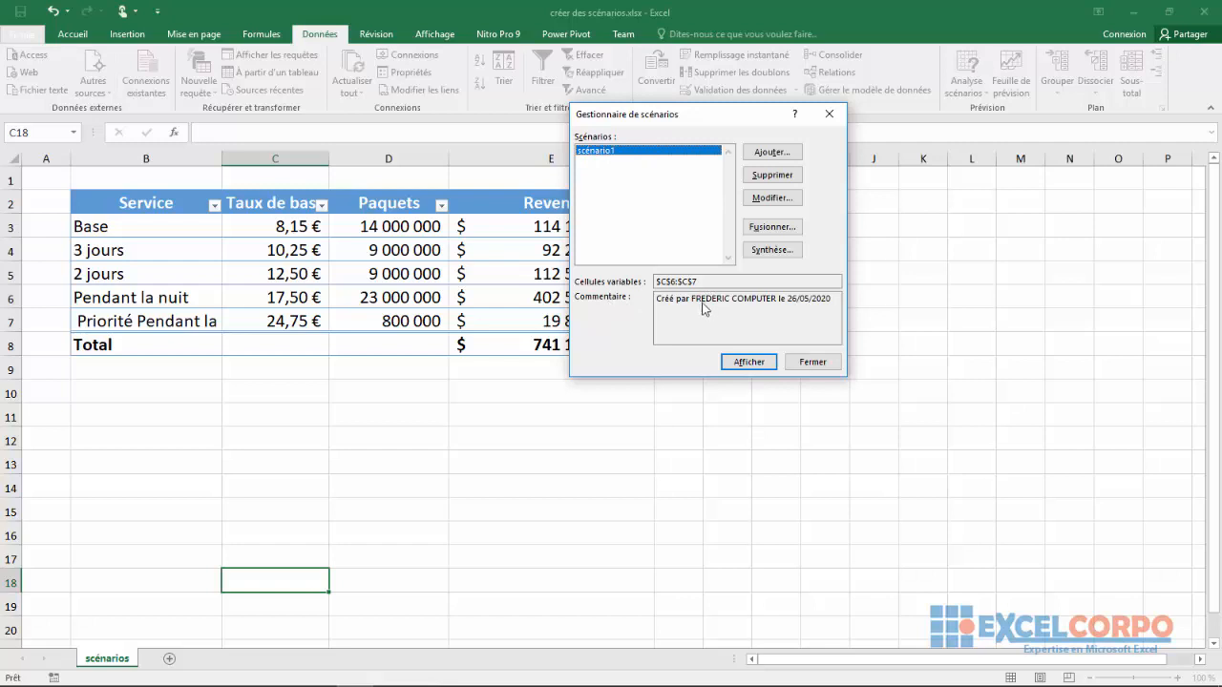
click(744, 363)
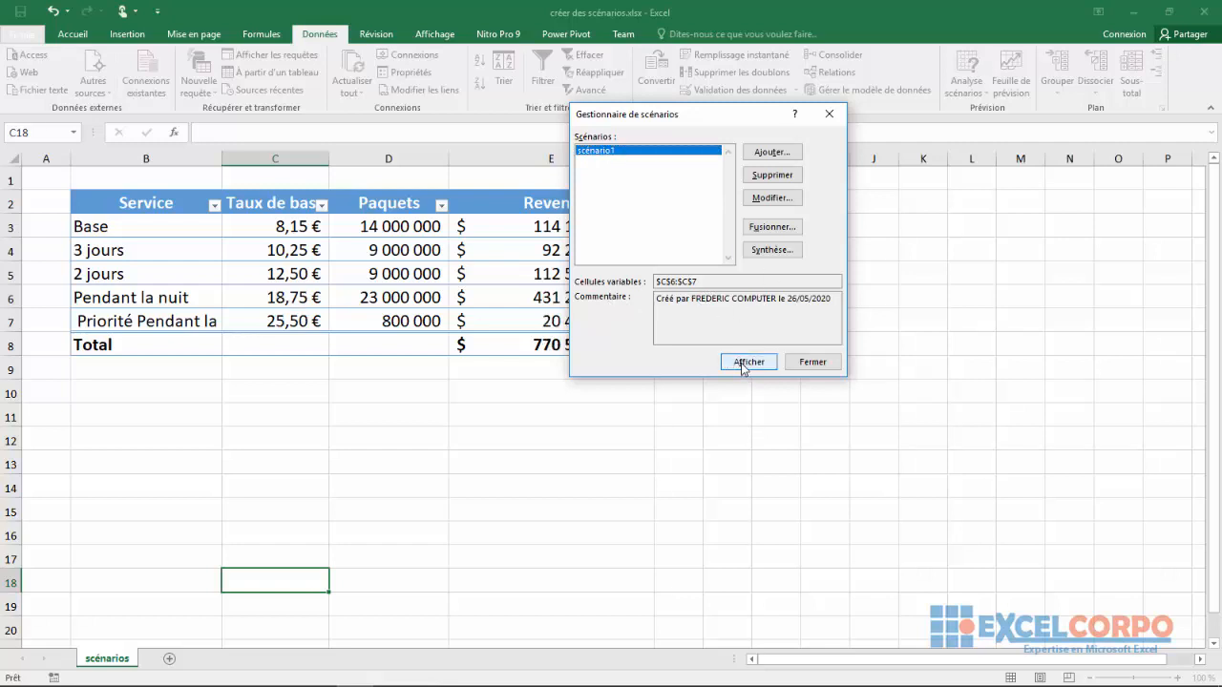
key(Escape)
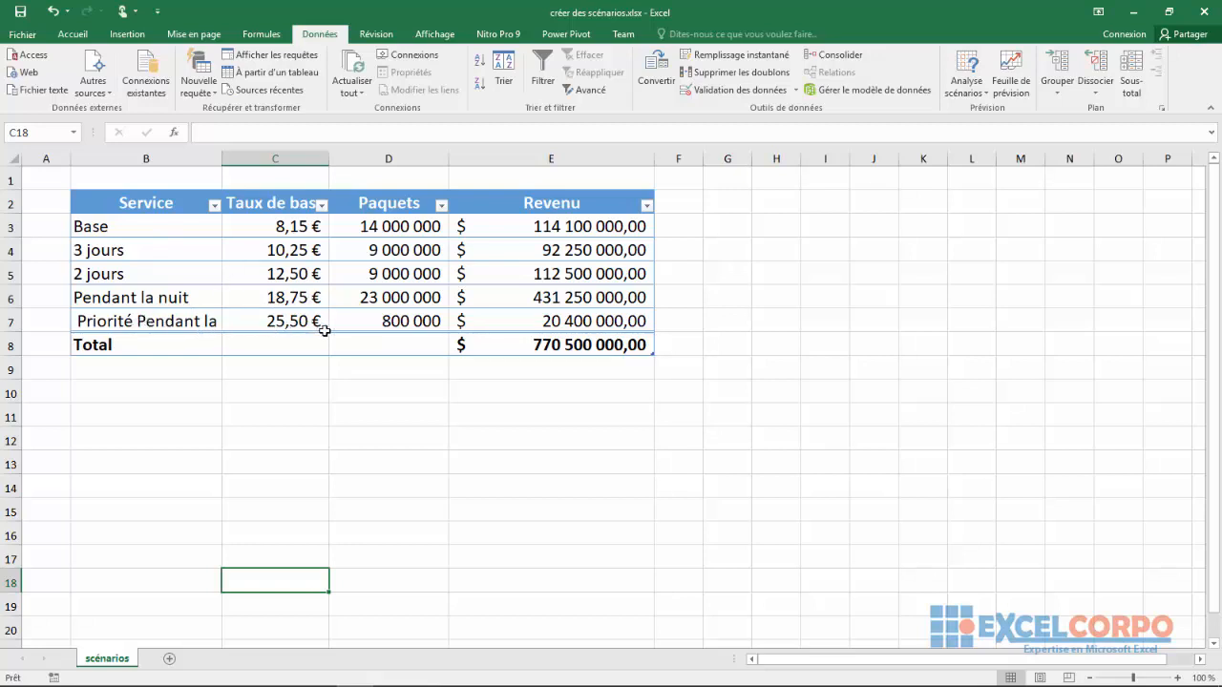
click(558, 342)
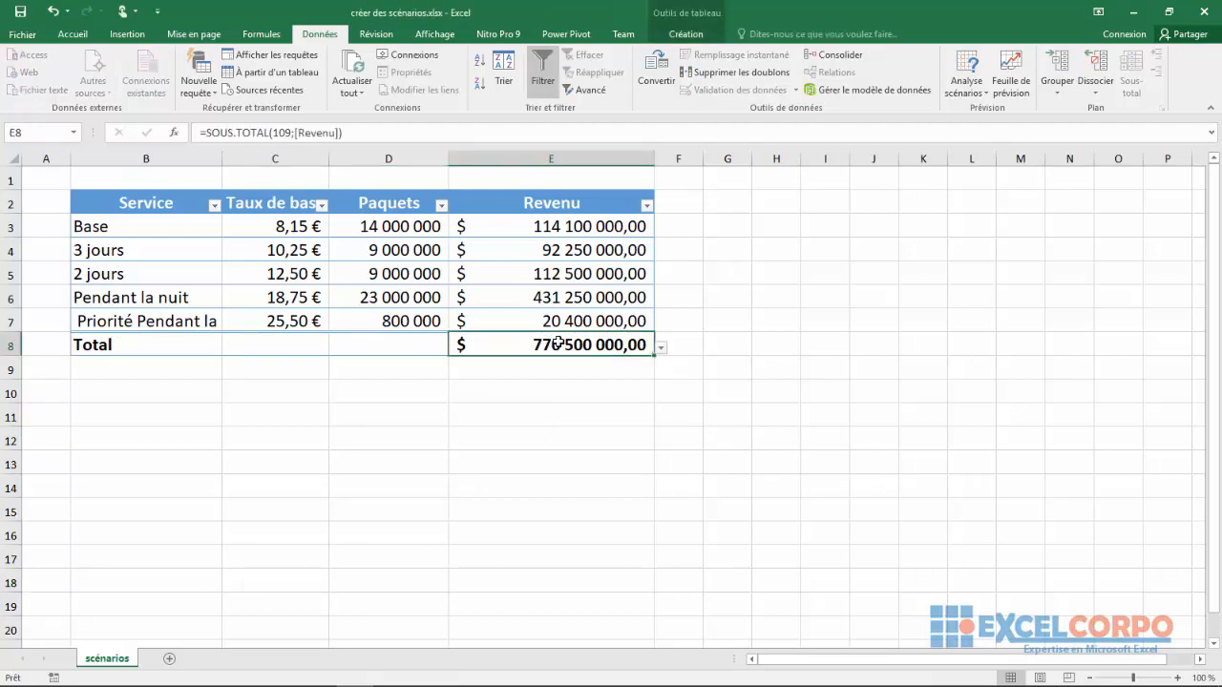
click(430, 444)
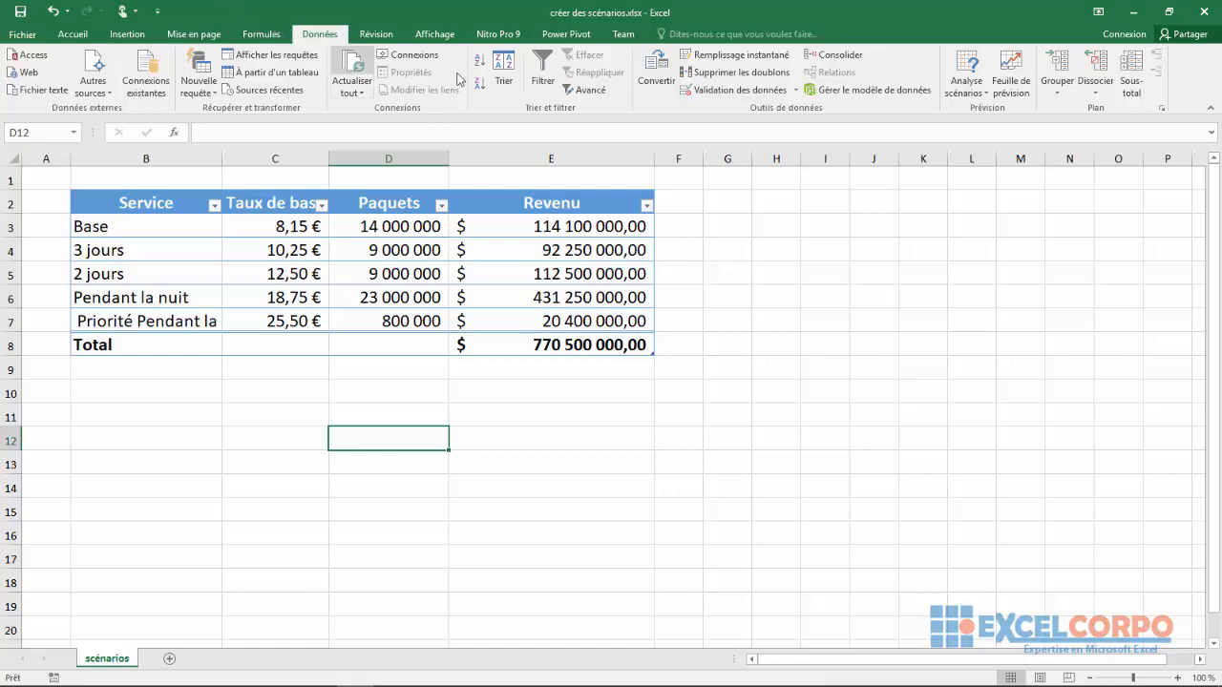
- Add a second scenario named scénario2 with the base rates in C3:C4 as its changing cells
click(981, 95)
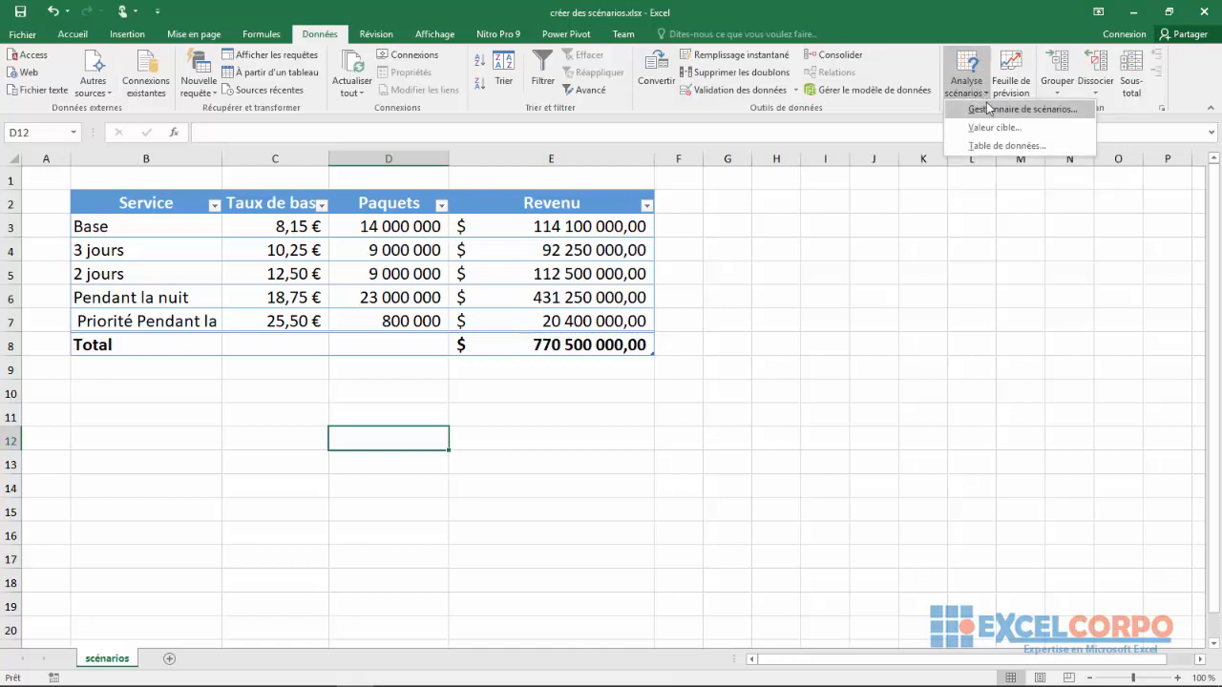
click(985, 110)
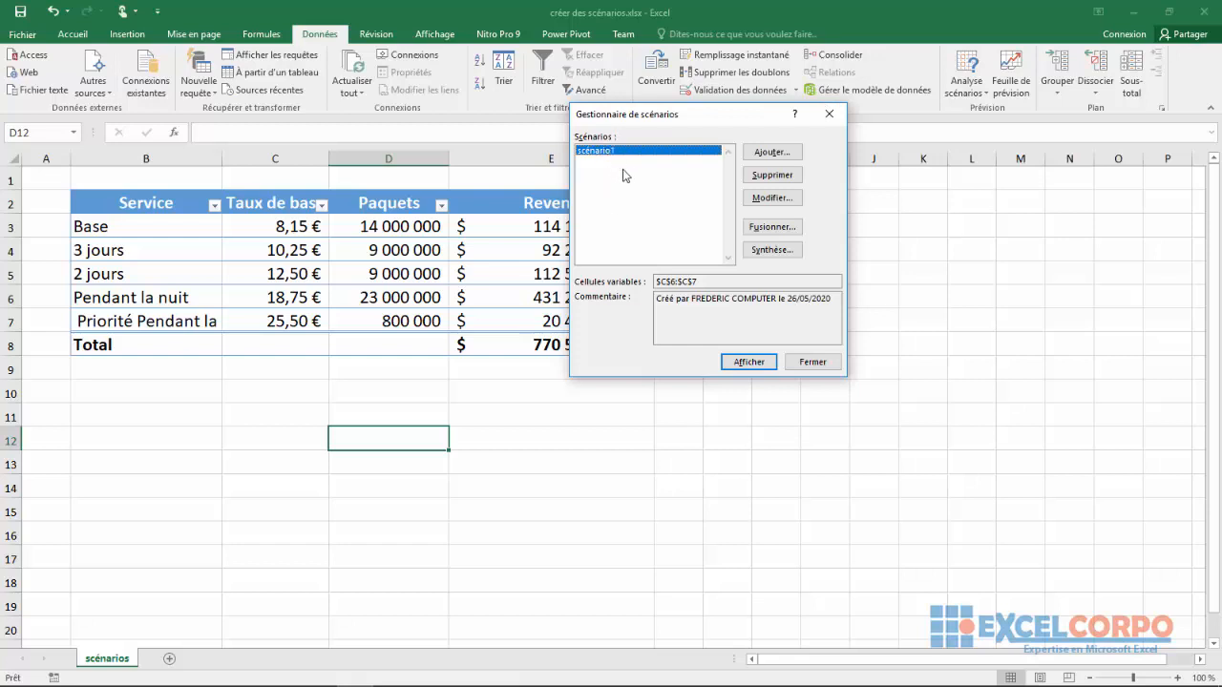
click(772, 152)
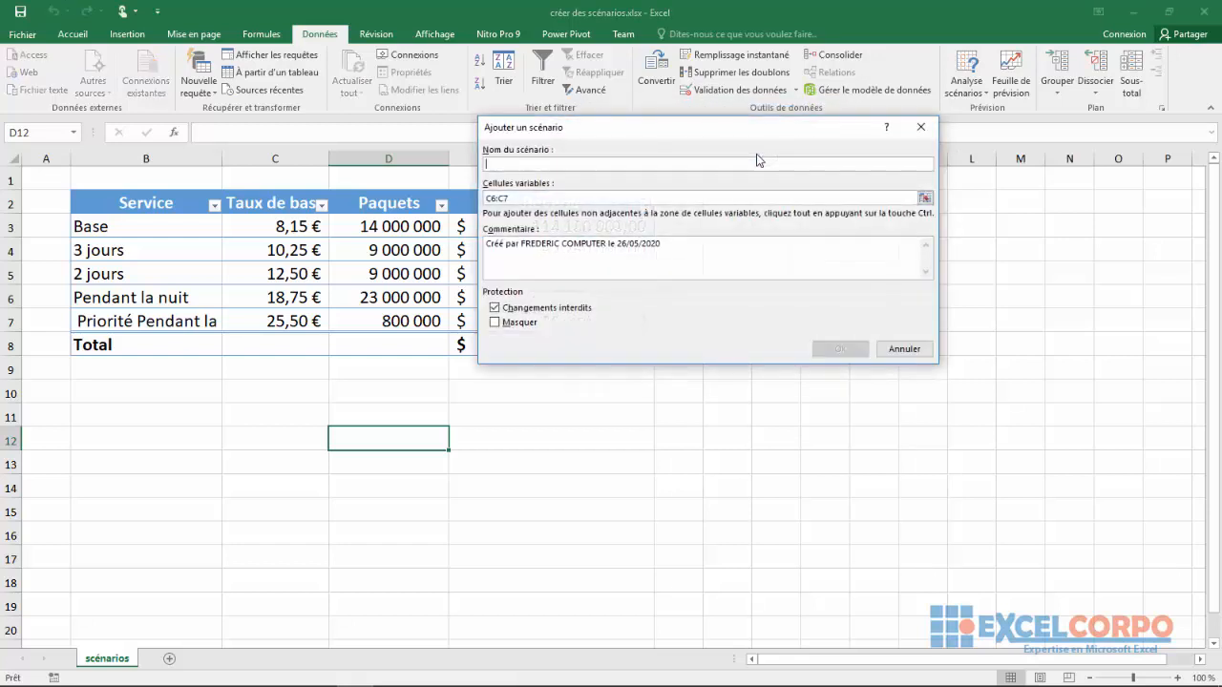
text(scénario2)
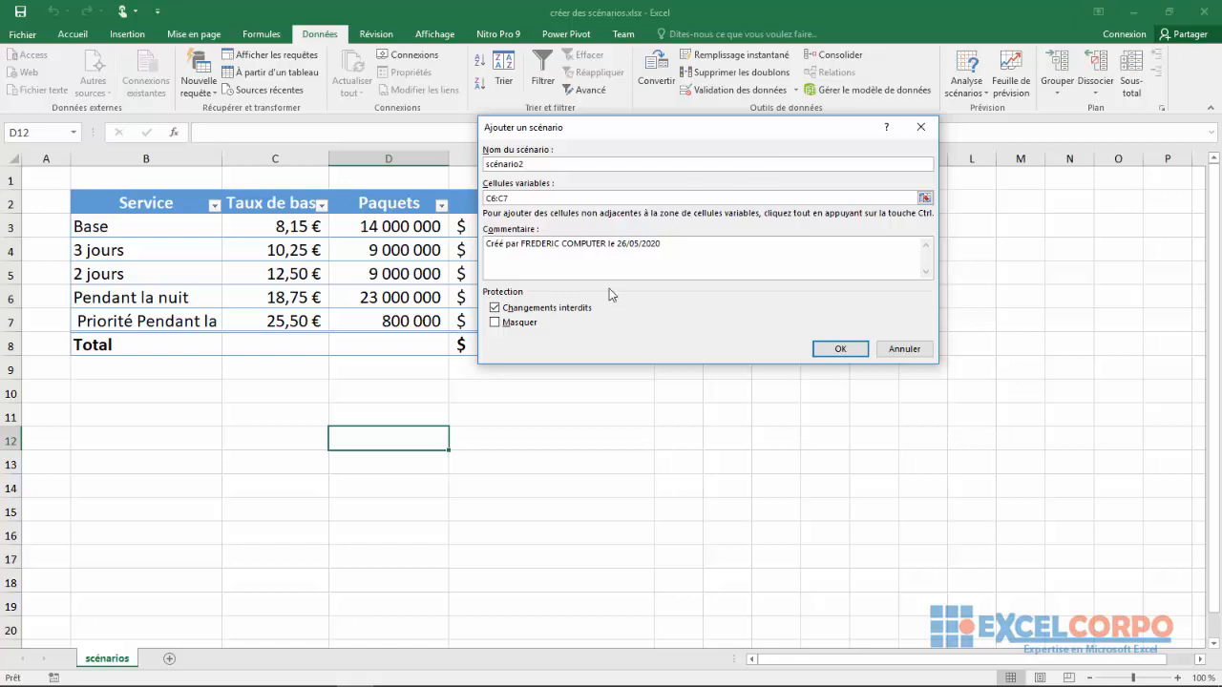
click(924, 199)
click(287, 227)
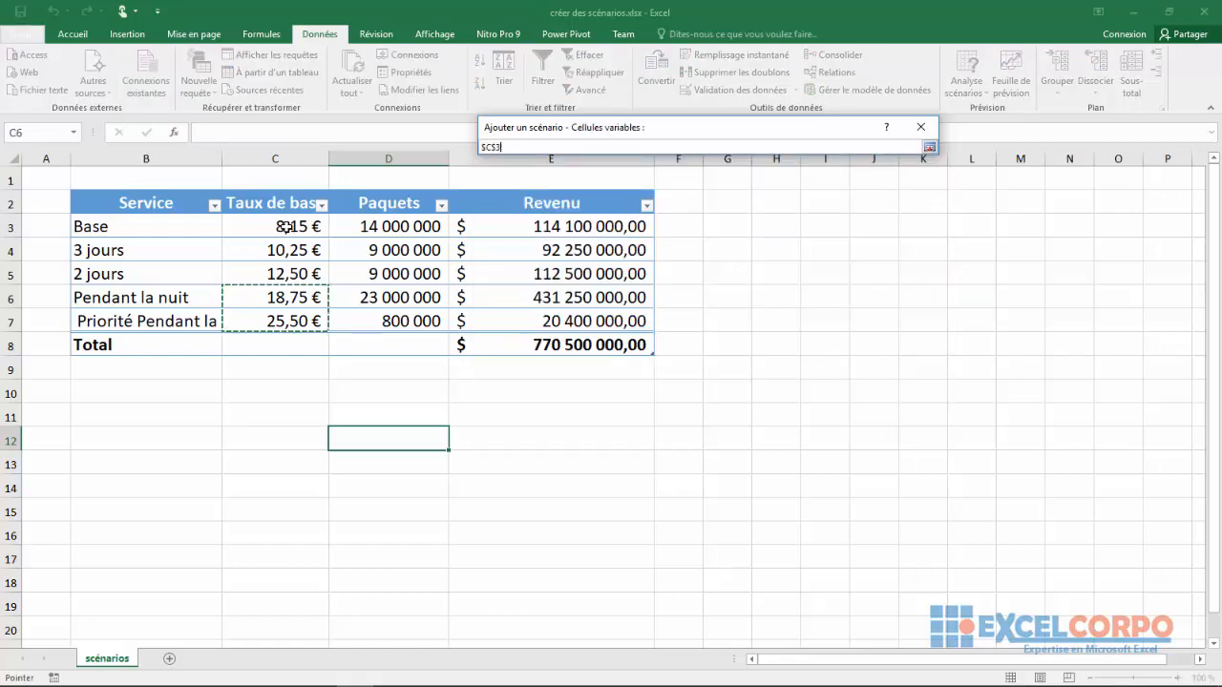
drag(286, 228, 289, 245)
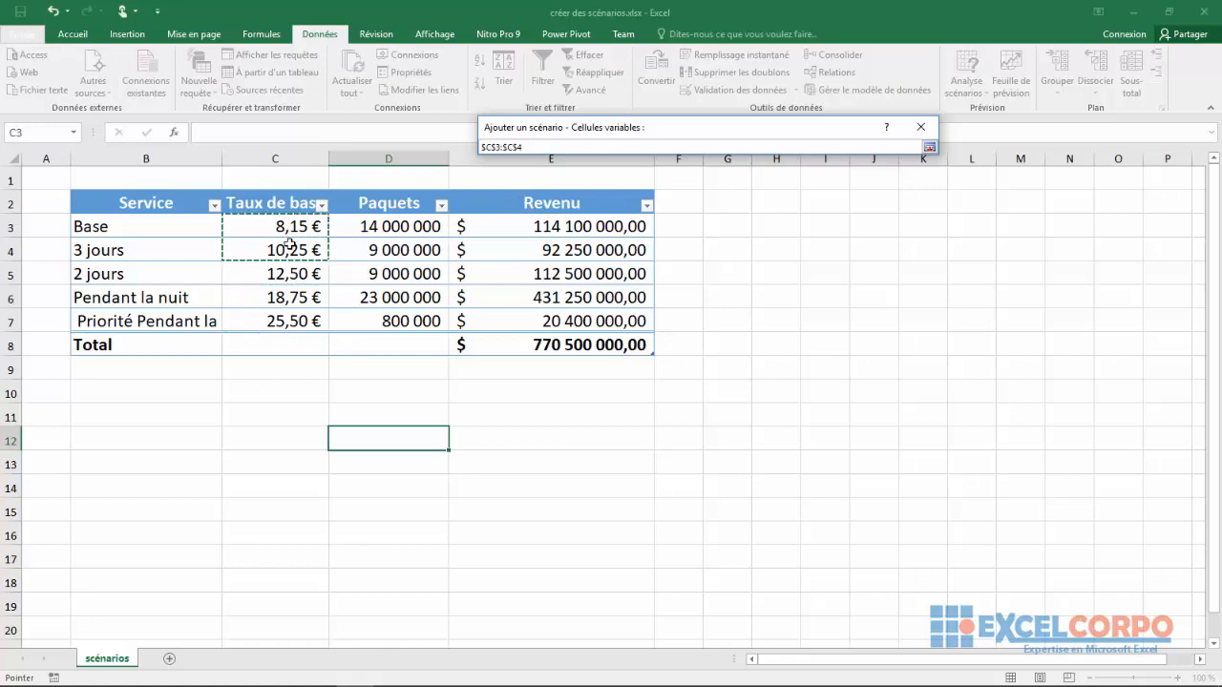
click(928, 147)
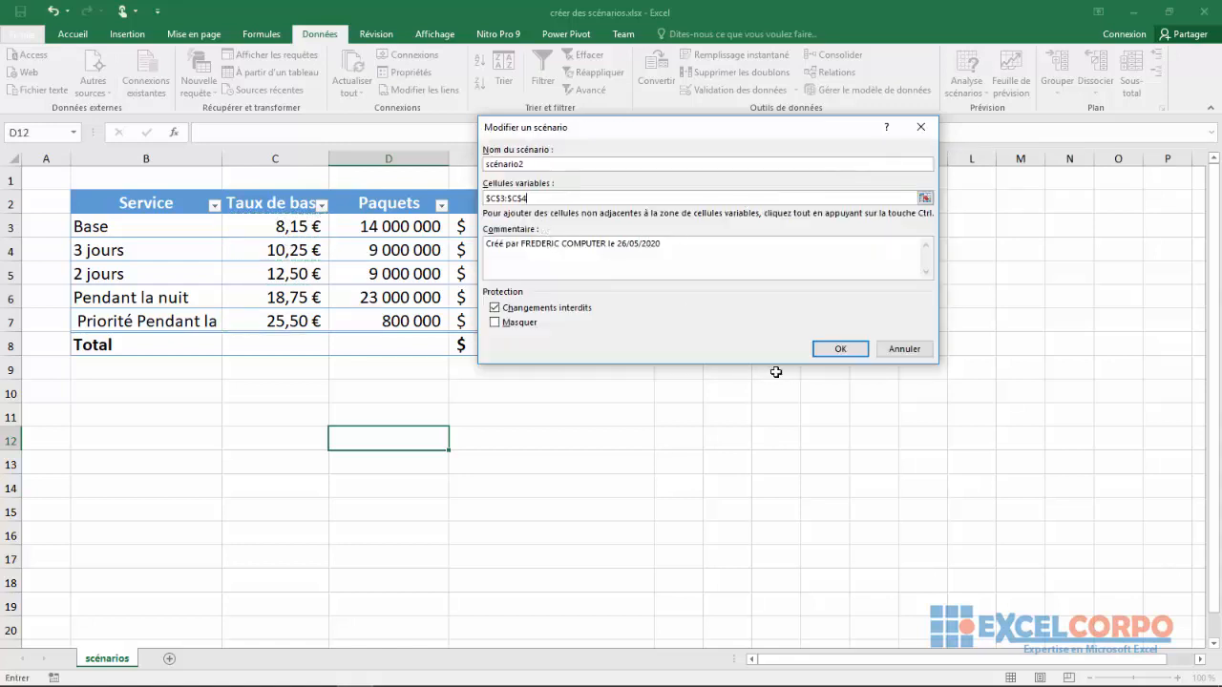
click(836, 348)
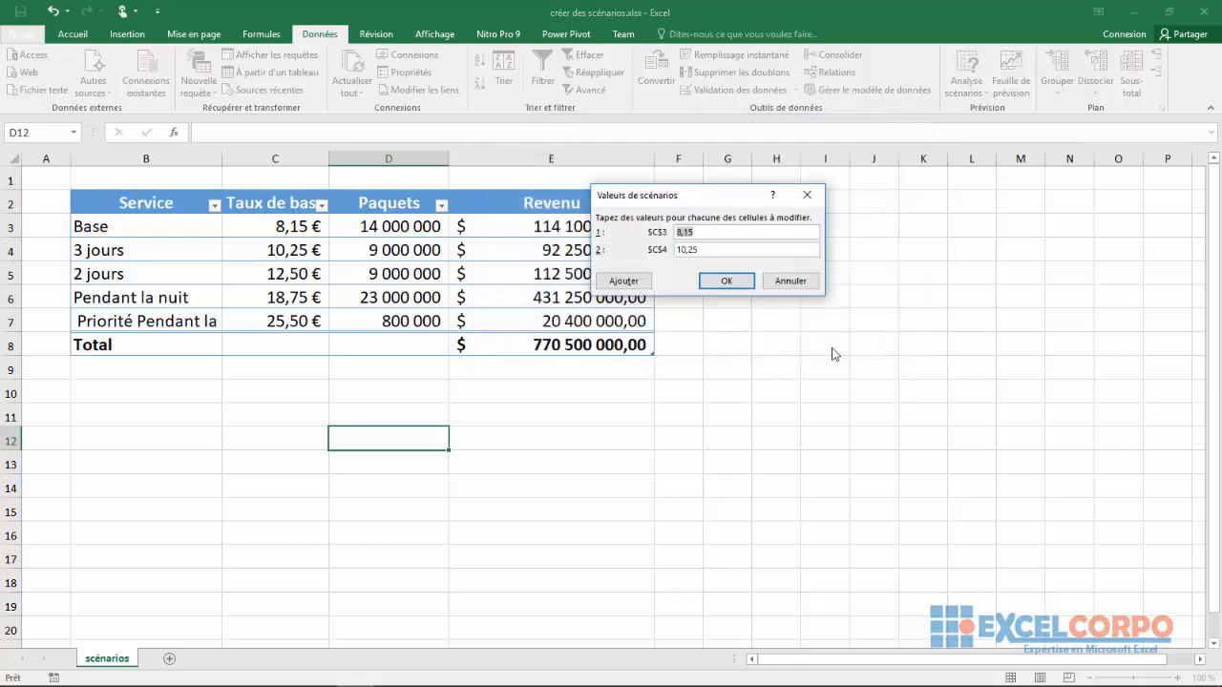
- Set scénario2's values to 9,15 for C3 and 11,25 for C4, and show it in the table
click(682, 233)
click(728, 282)
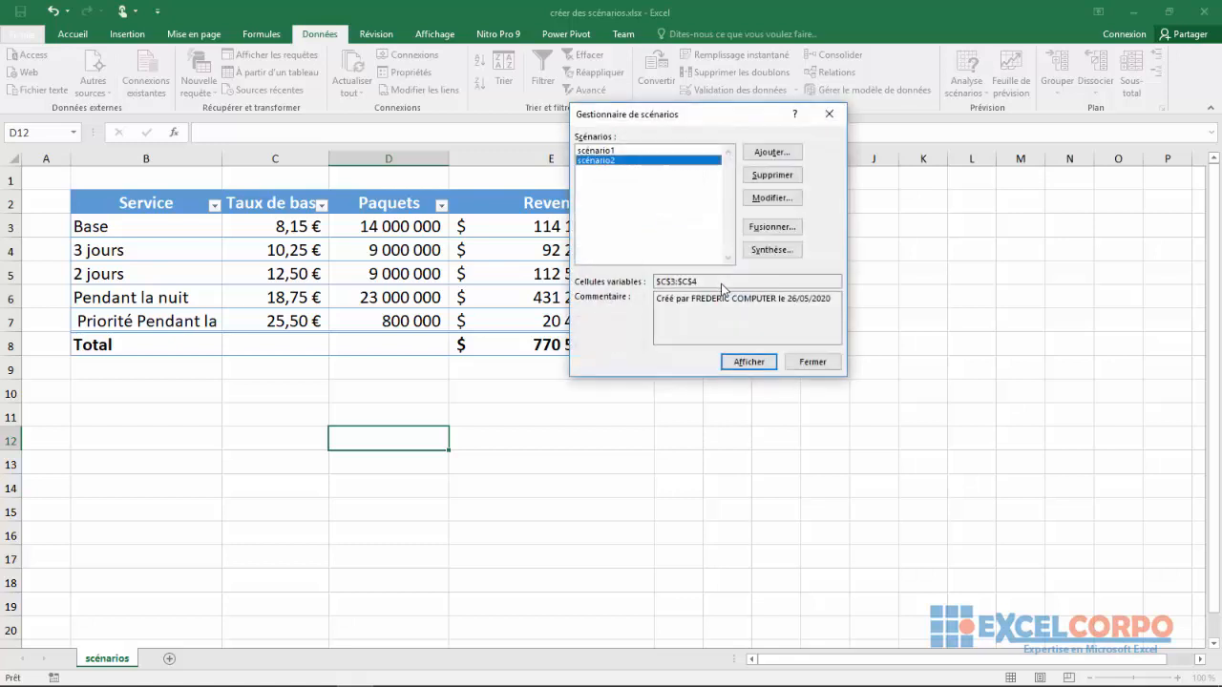
click(746, 364)
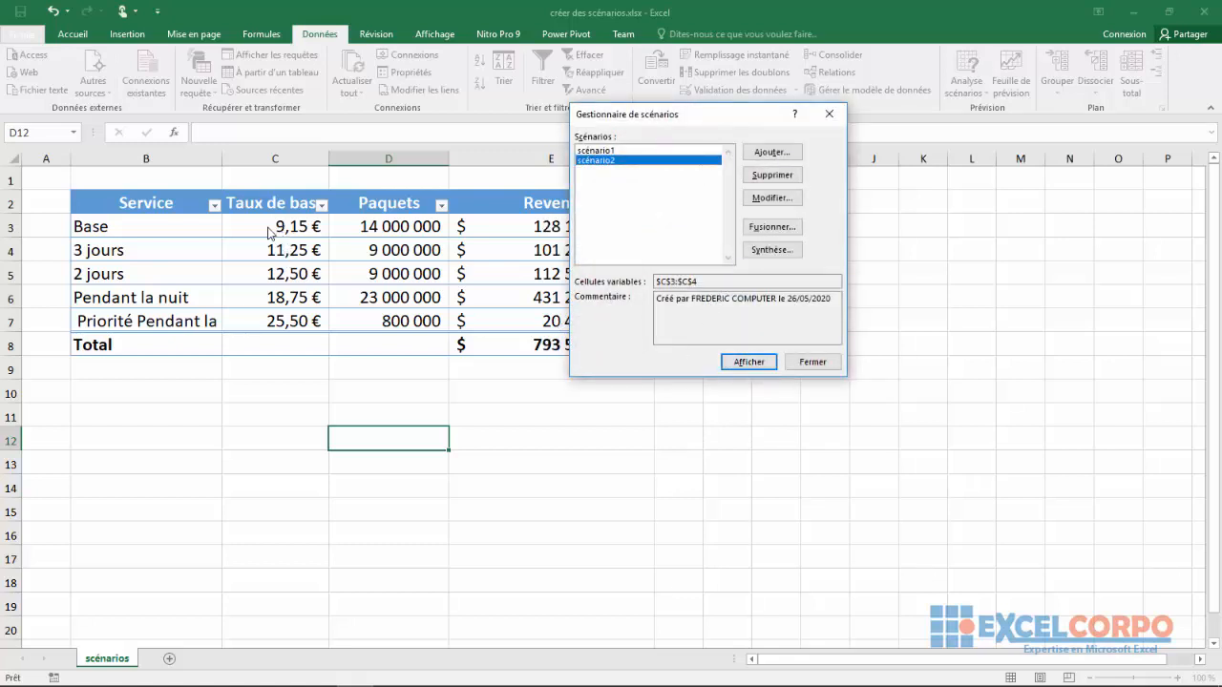
click(827, 111)
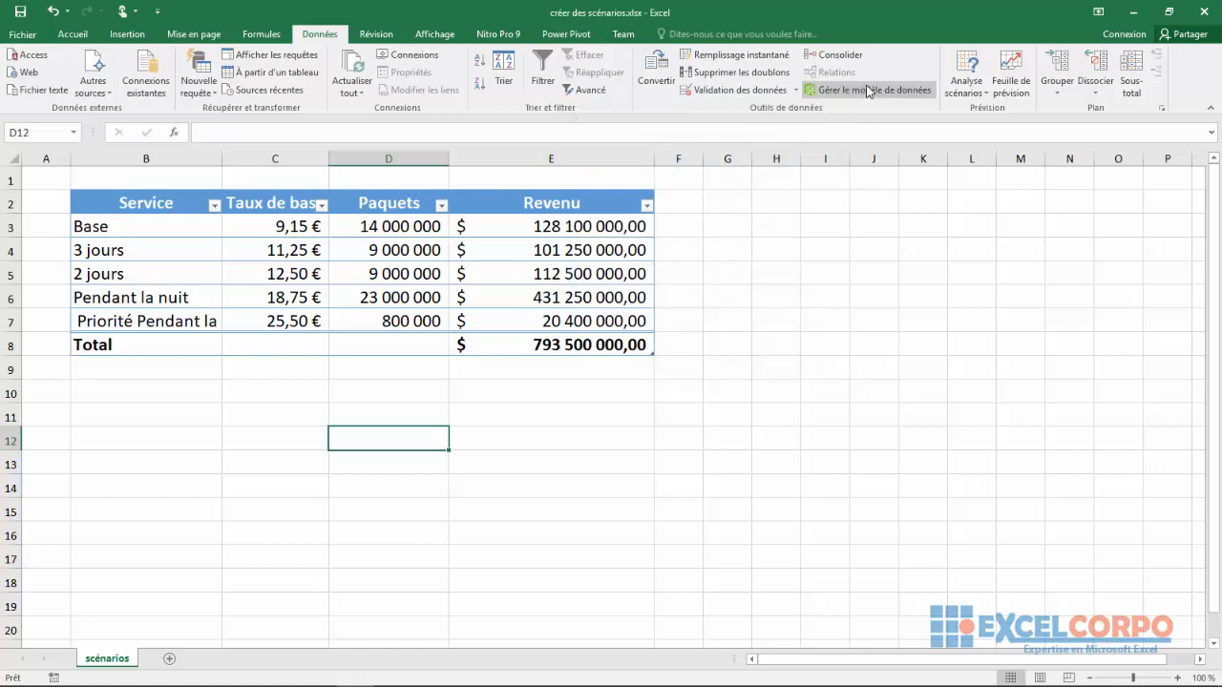
- Review the changing cells of scénario1 and scénario2 in the Scenario Manager and return to the sheet
click(986, 100)
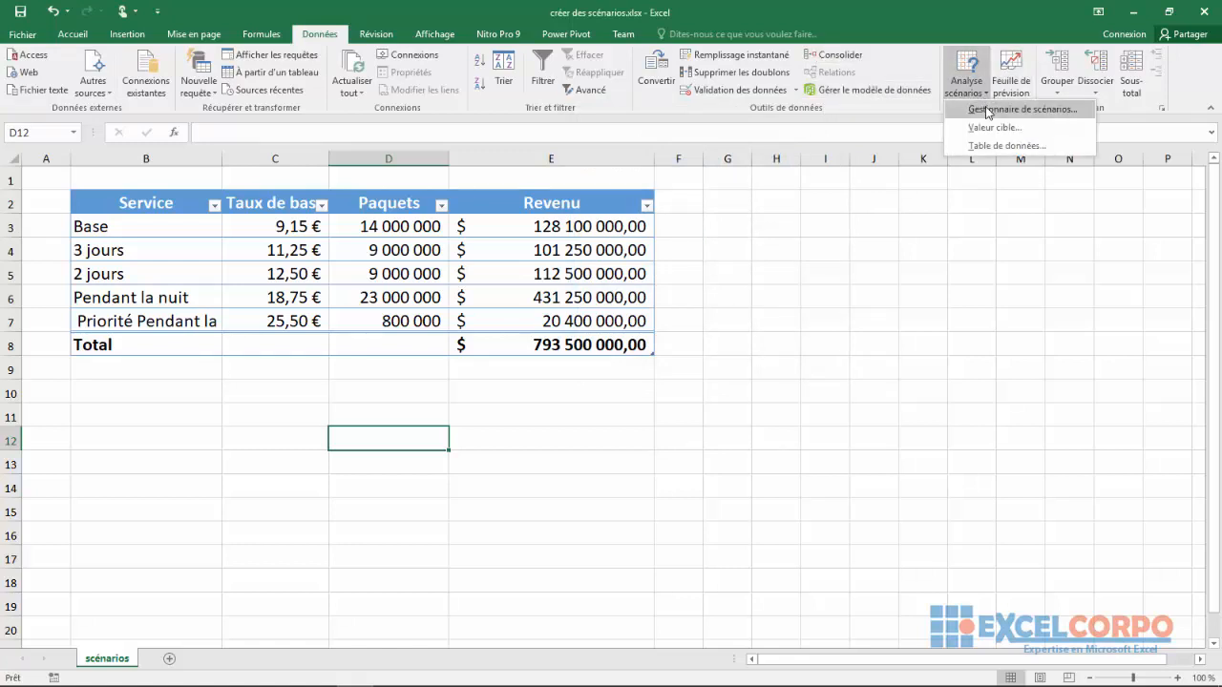
click(983, 113)
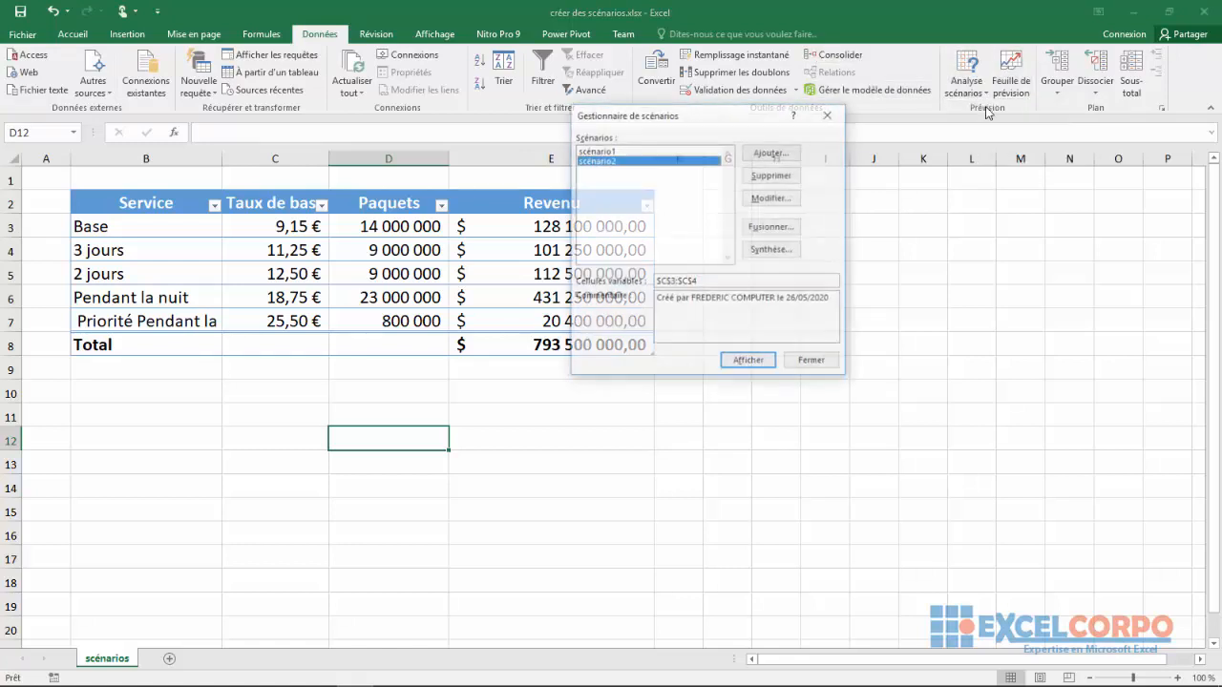
click(602, 151)
click(595, 161)
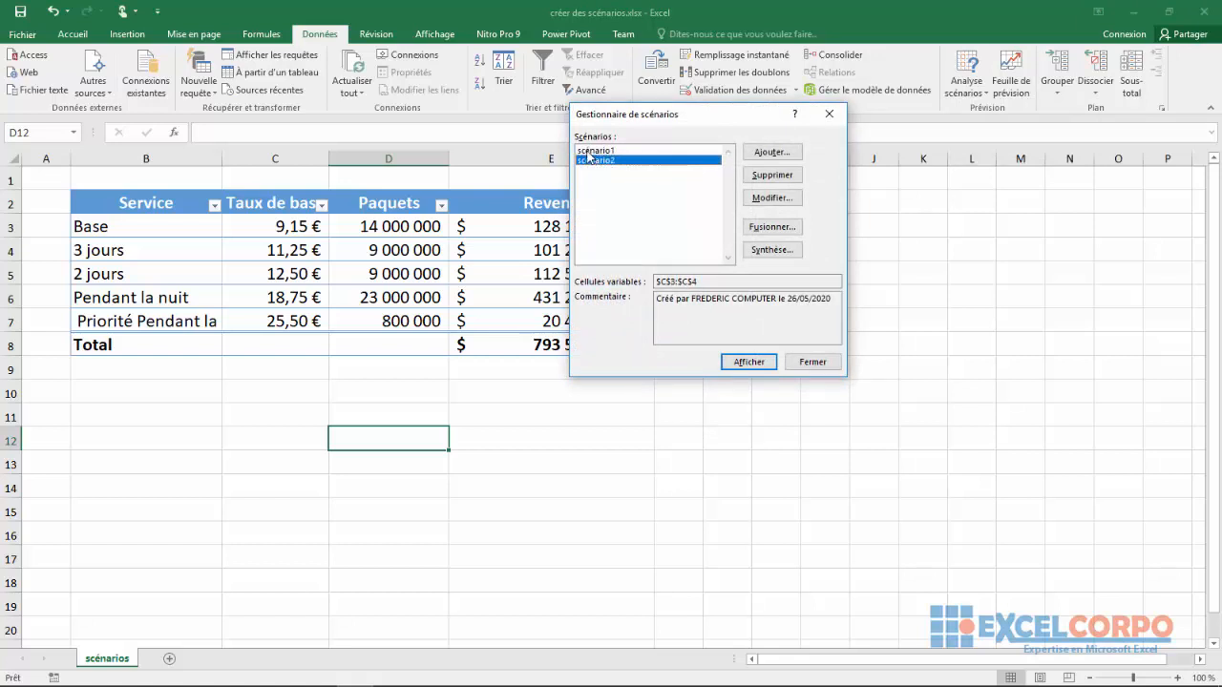
click(589, 152)
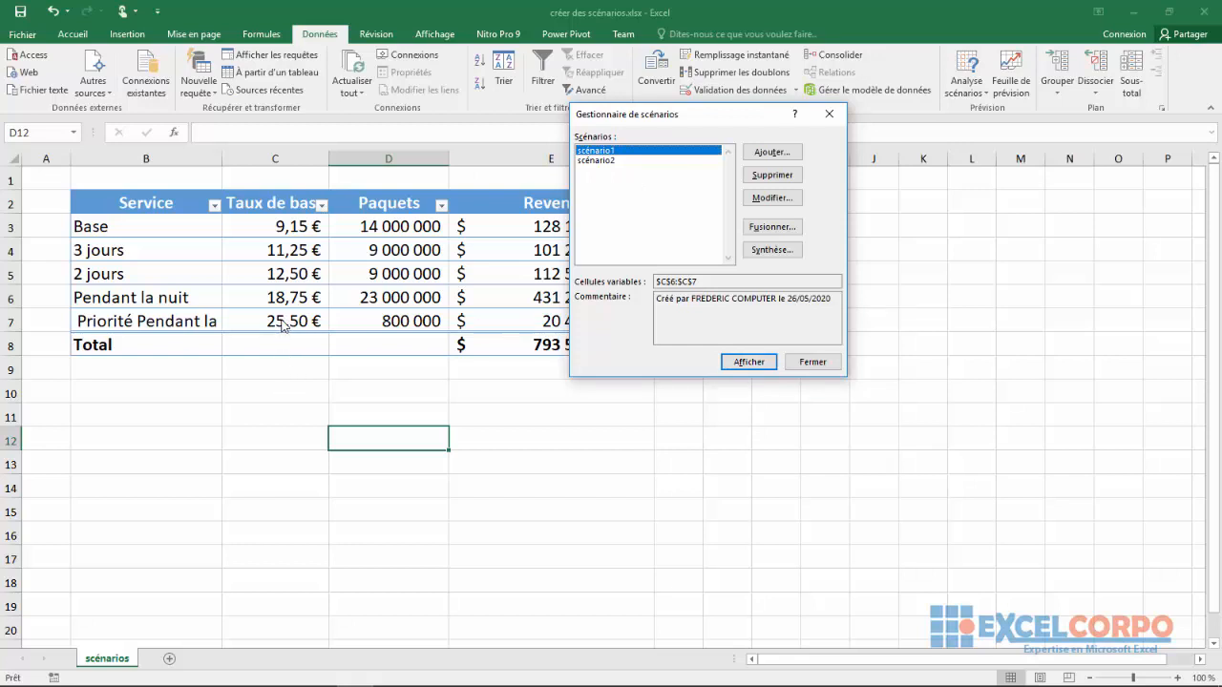
click(842, 113)
click(644, 298)
click(731, 303)
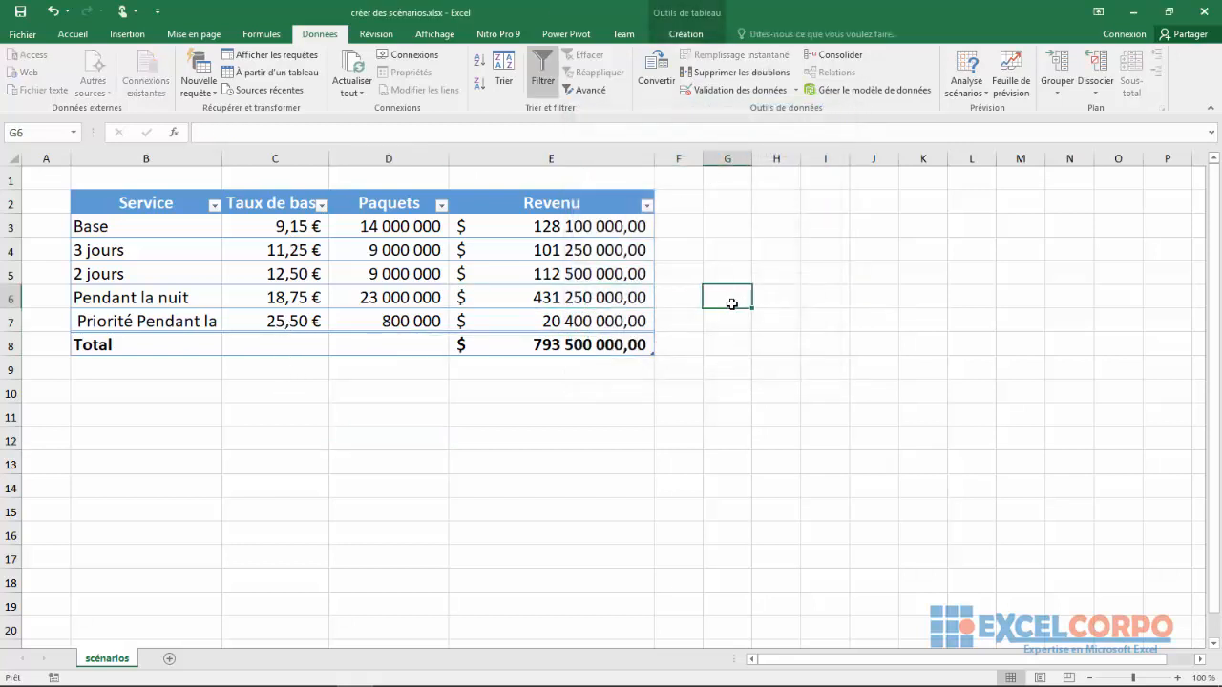
- Undo the last two scenario changes in the base rate column and select the total revenue cell E8
click(48, 13)
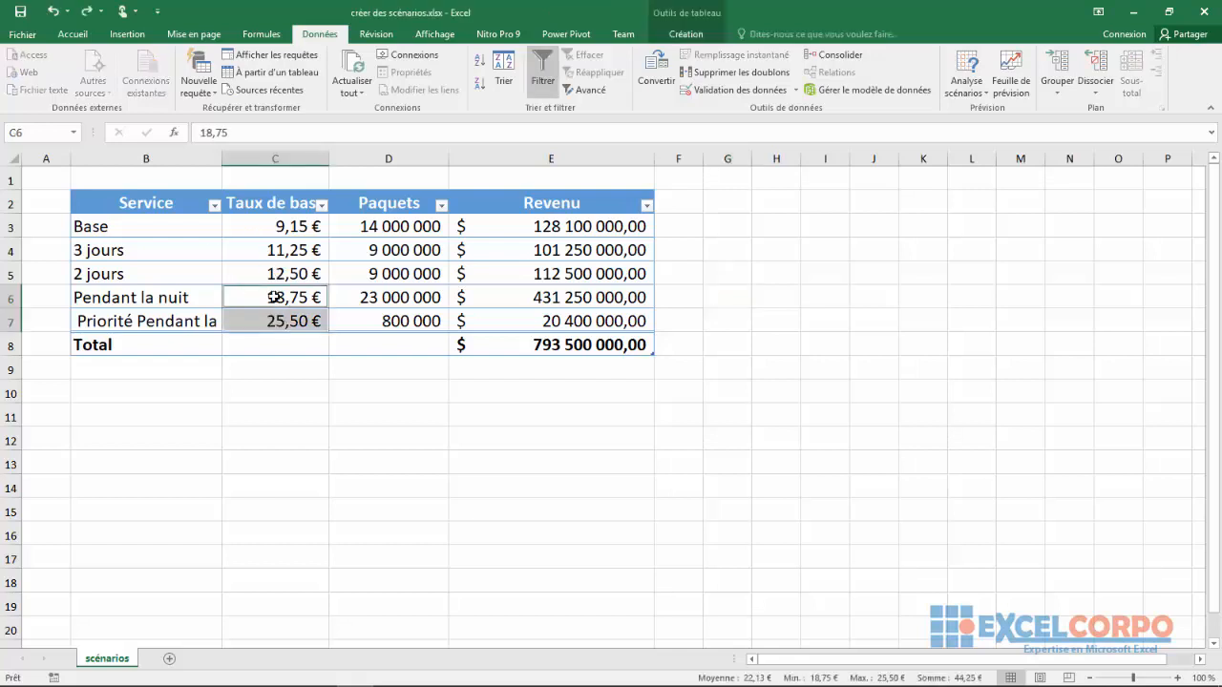
click(54, 13)
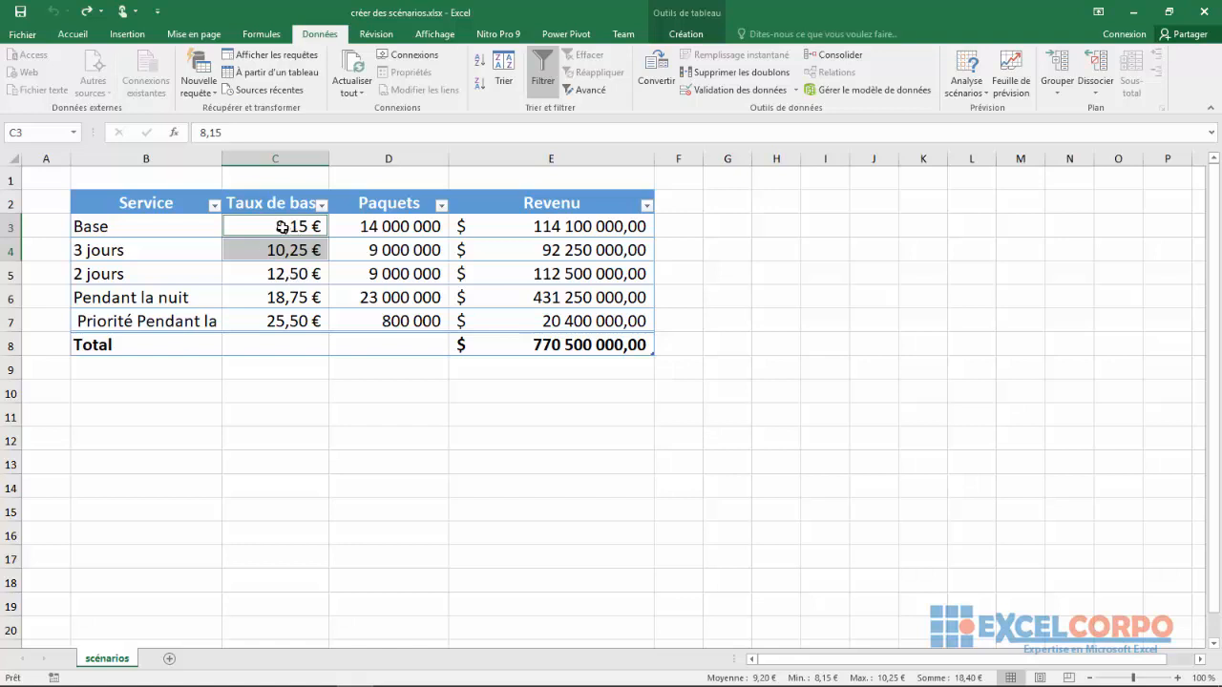
click(372, 393)
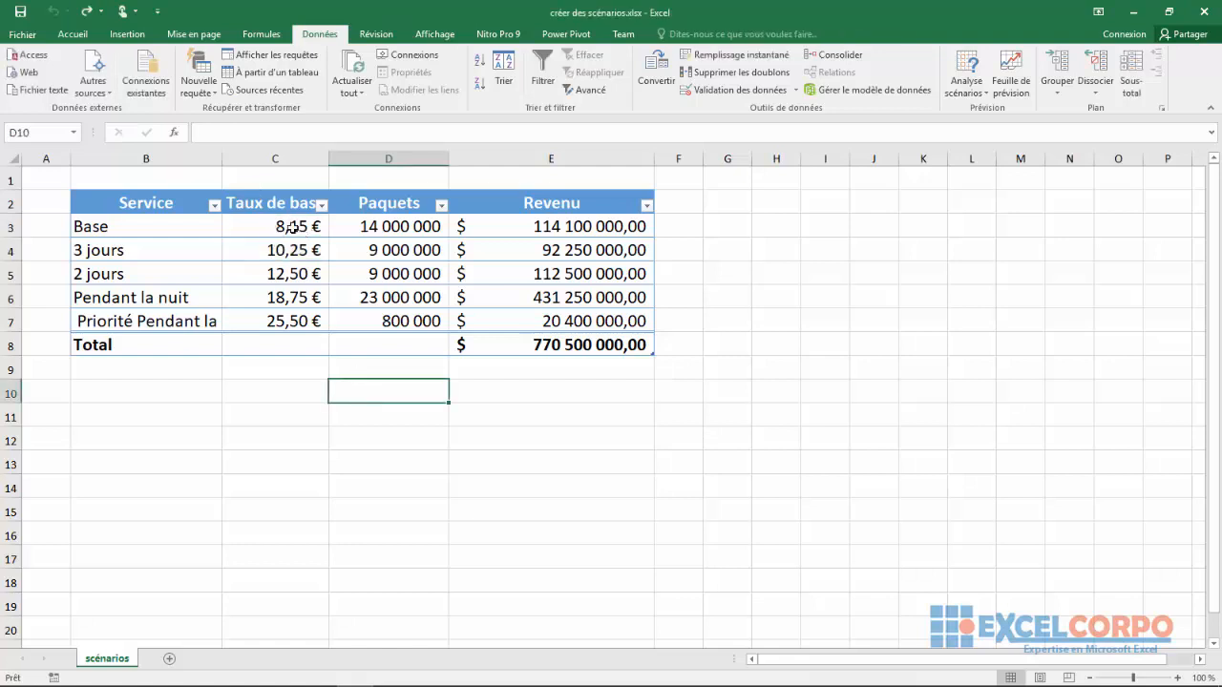
click(558, 344)
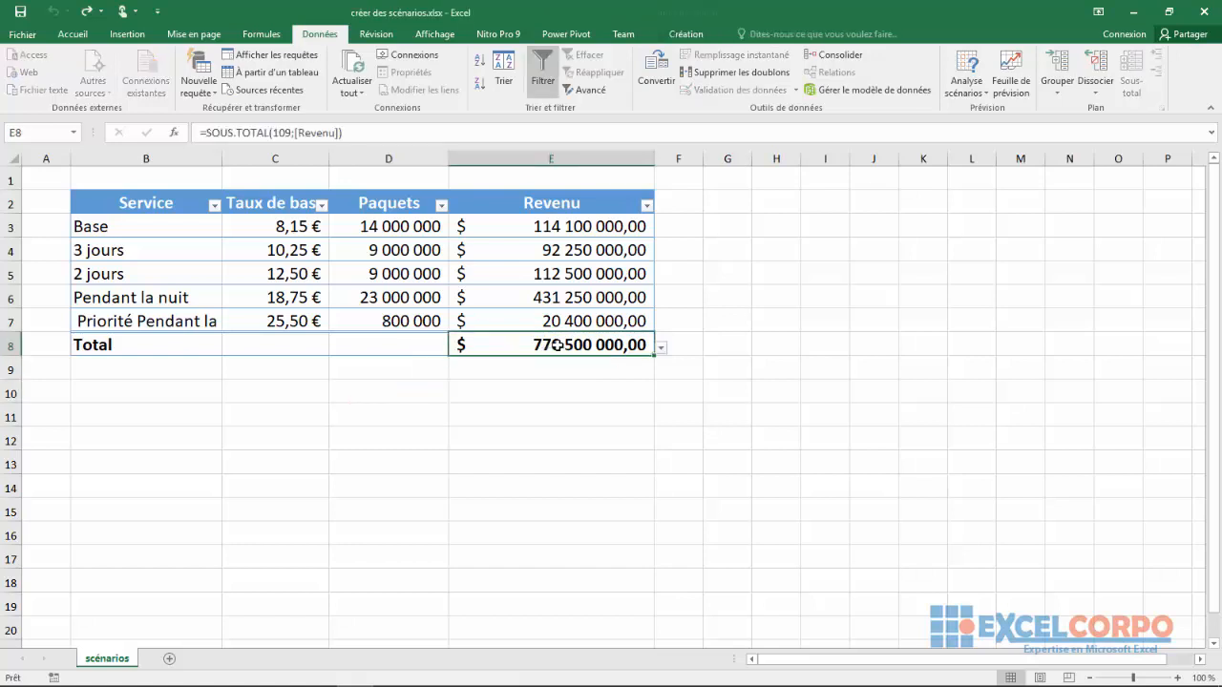
- Show scénario2 in the table from the Scenario Manager and return to the sheet
click(345, 373)
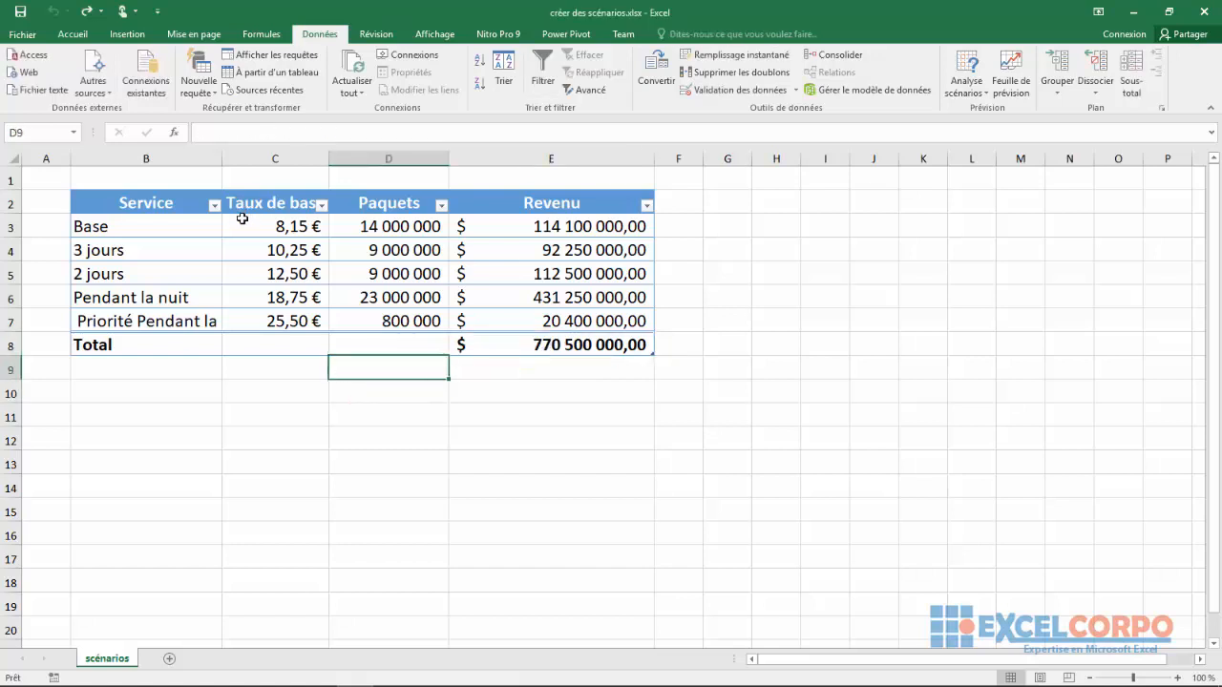
click(966, 84)
click(984, 124)
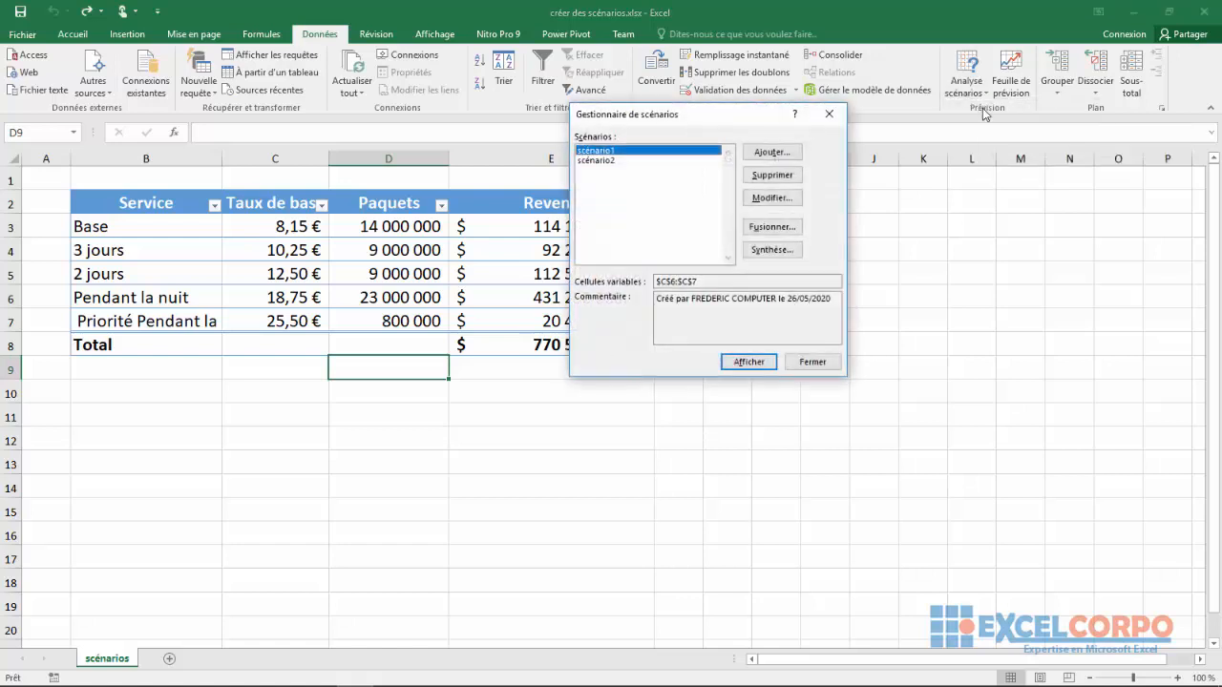
click(594, 160)
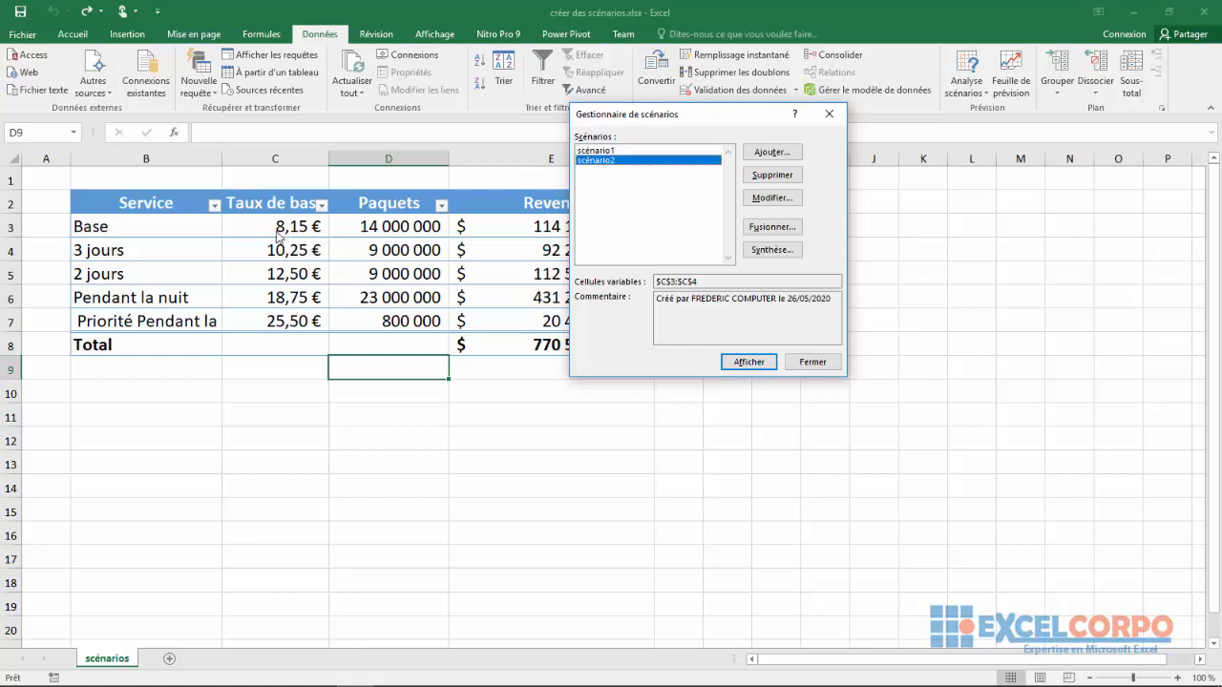
click(746, 362)
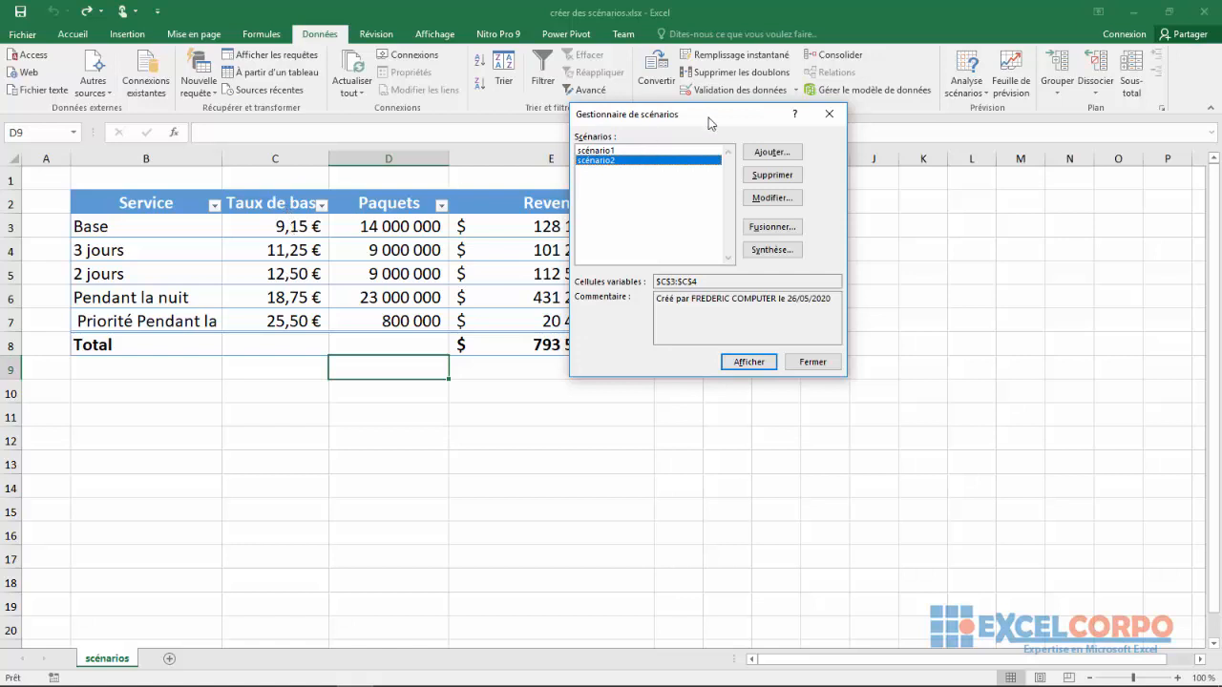
drag(709, 116, 932, 136)
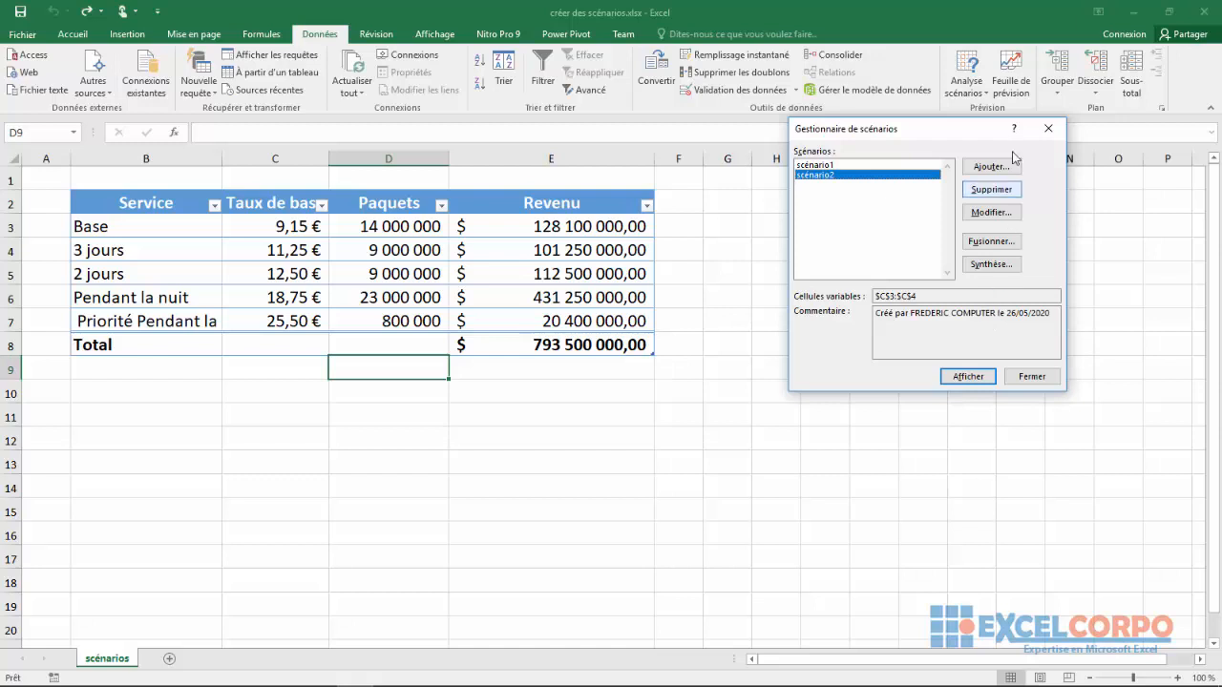
click(1049, 128)
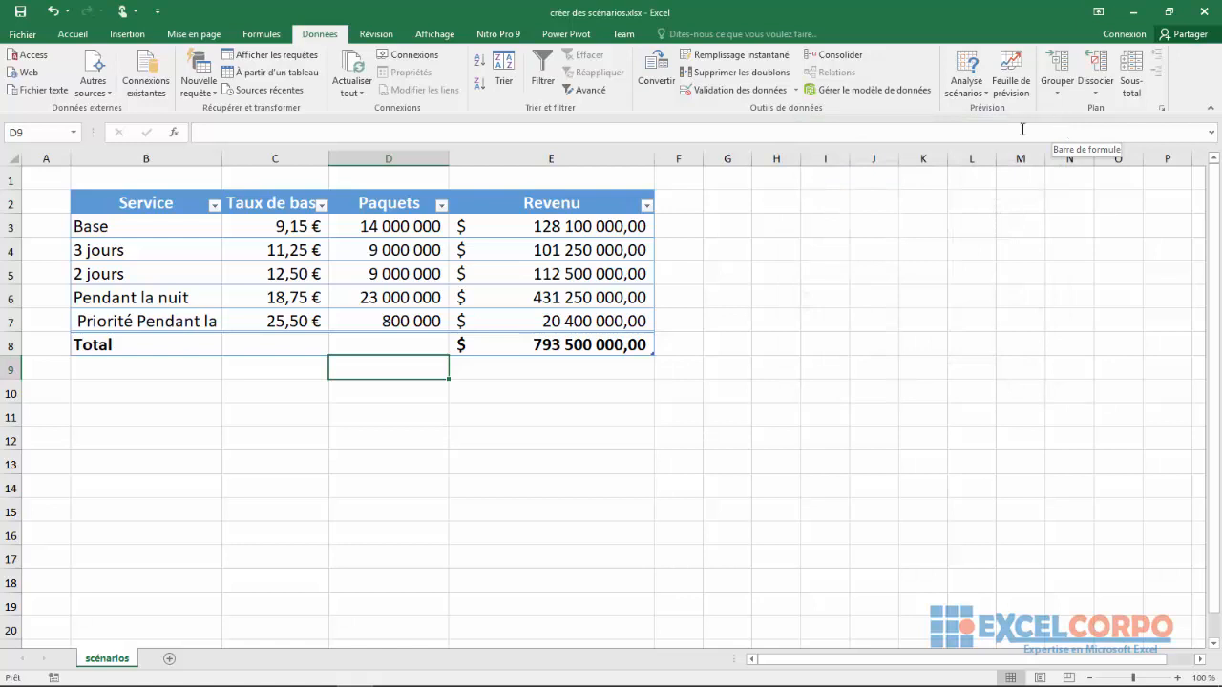
key(Right)
key(Up)
key(Up)
key(Up)
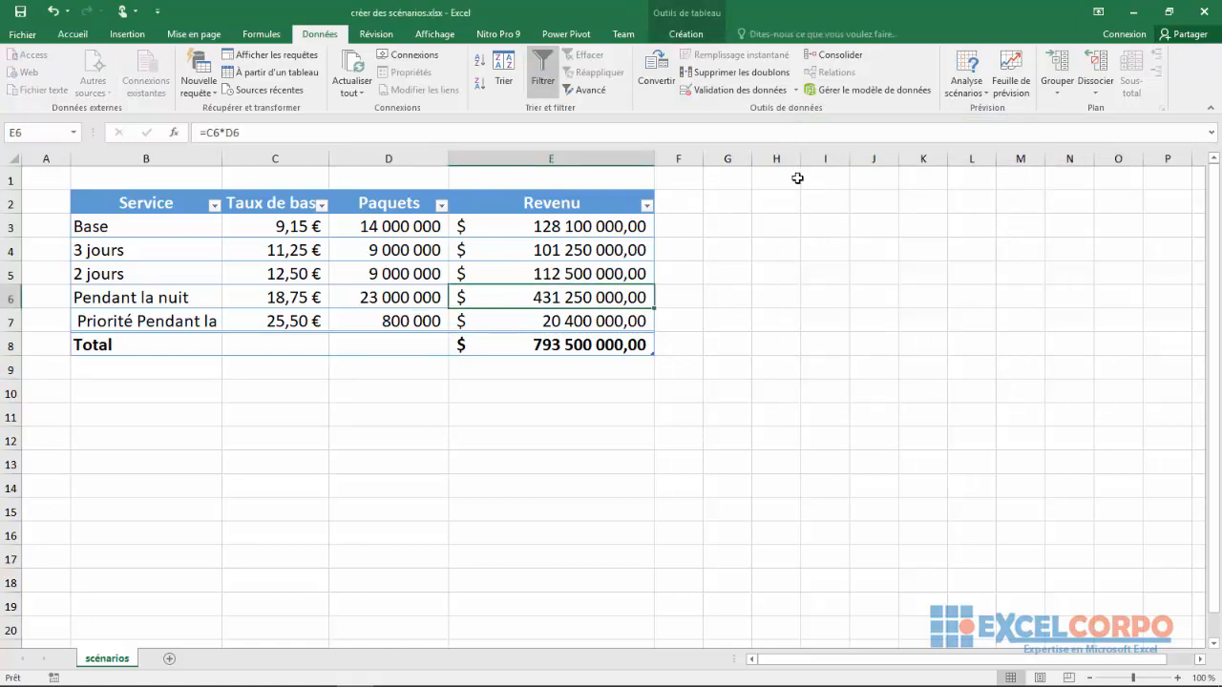
click(706, 198)
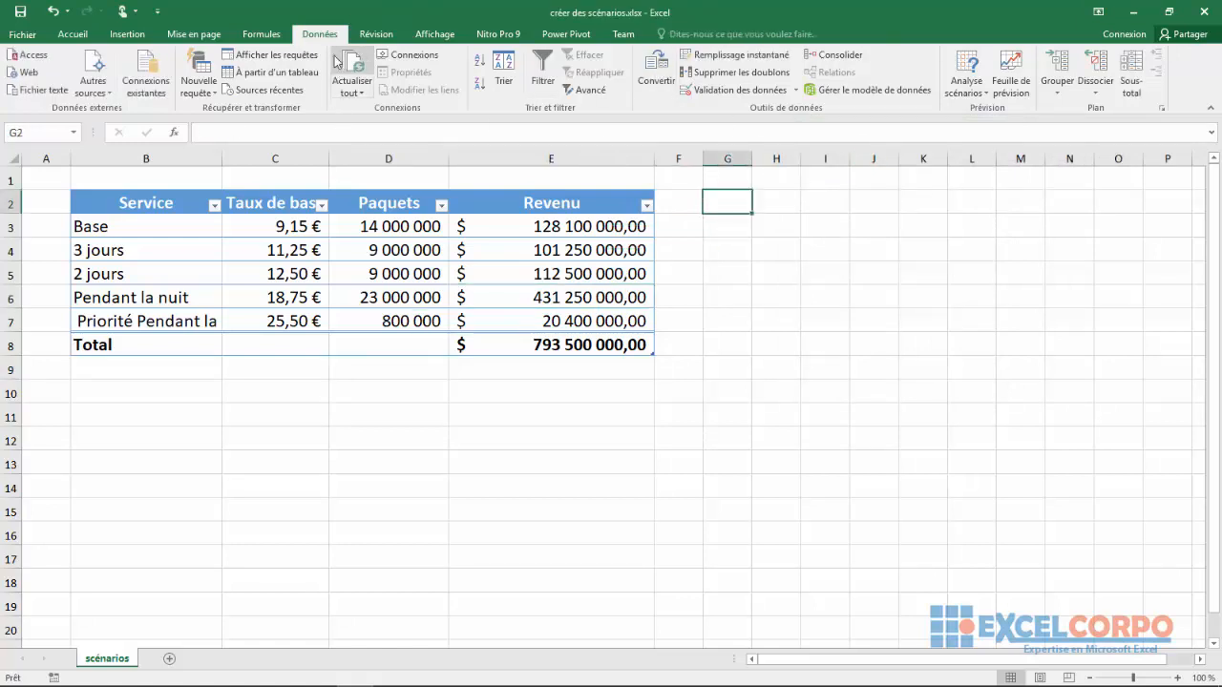
- Edit scénario1 to use 19,75 for C6 and 26,5 for C7, and show it in the table
click(989, 99)
click(990, 101)
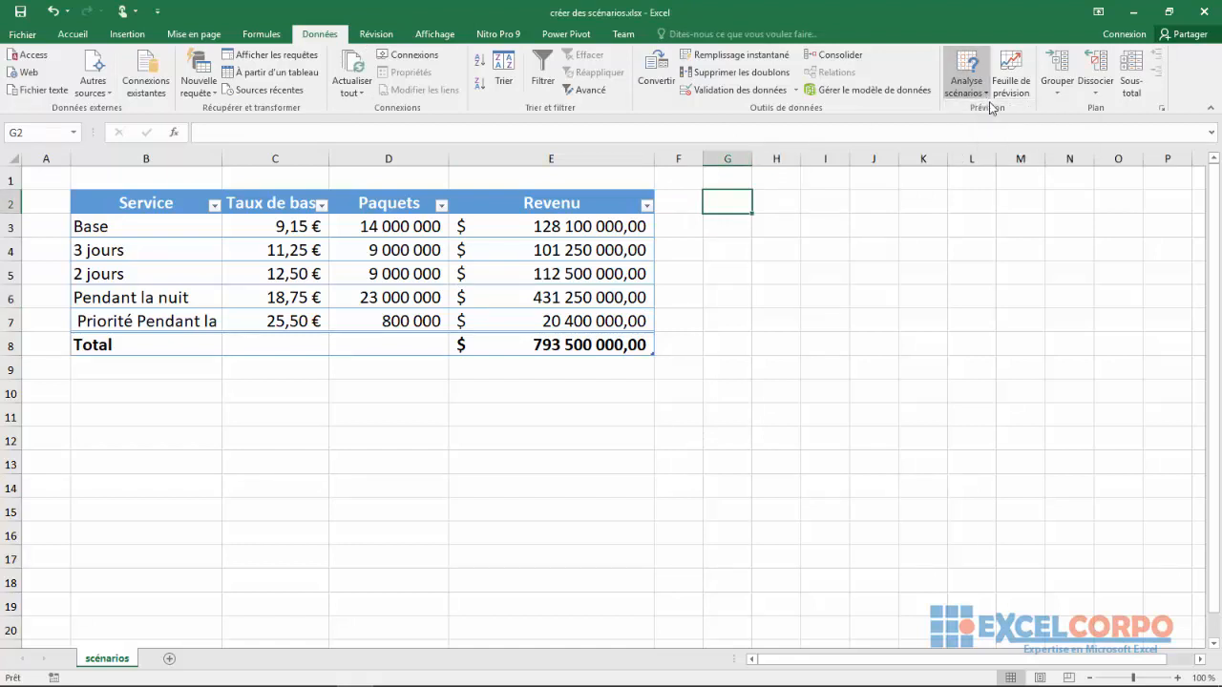
click(831, 167)
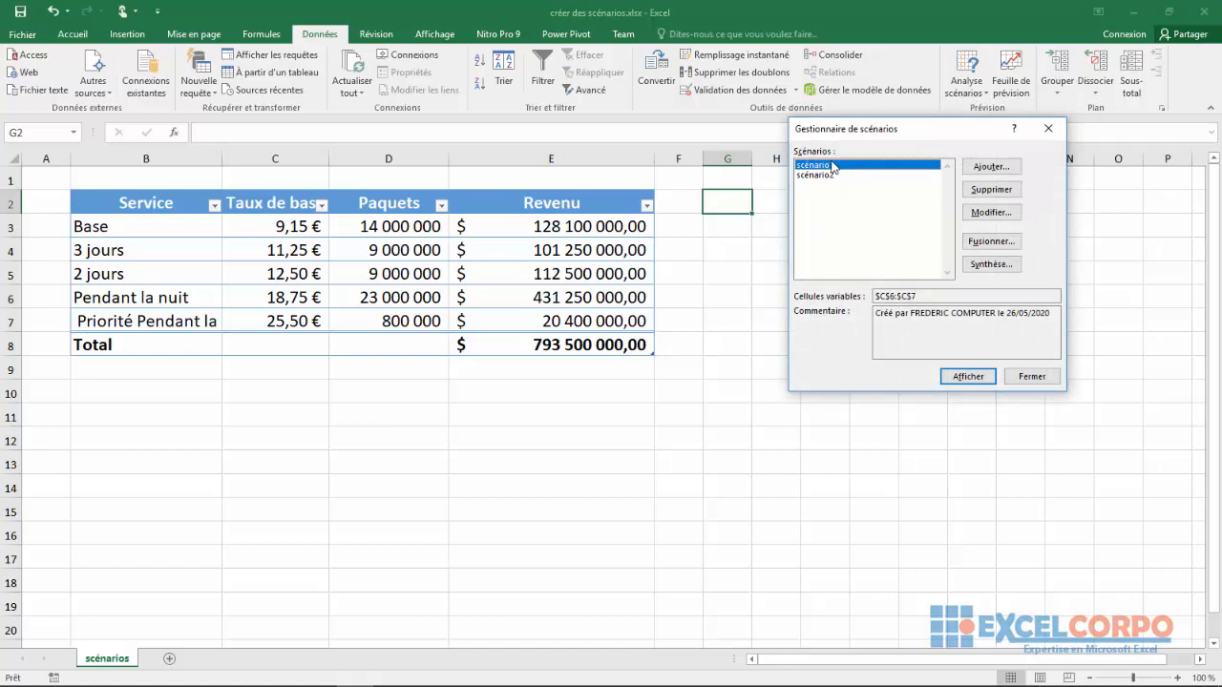
click(1000, 216)
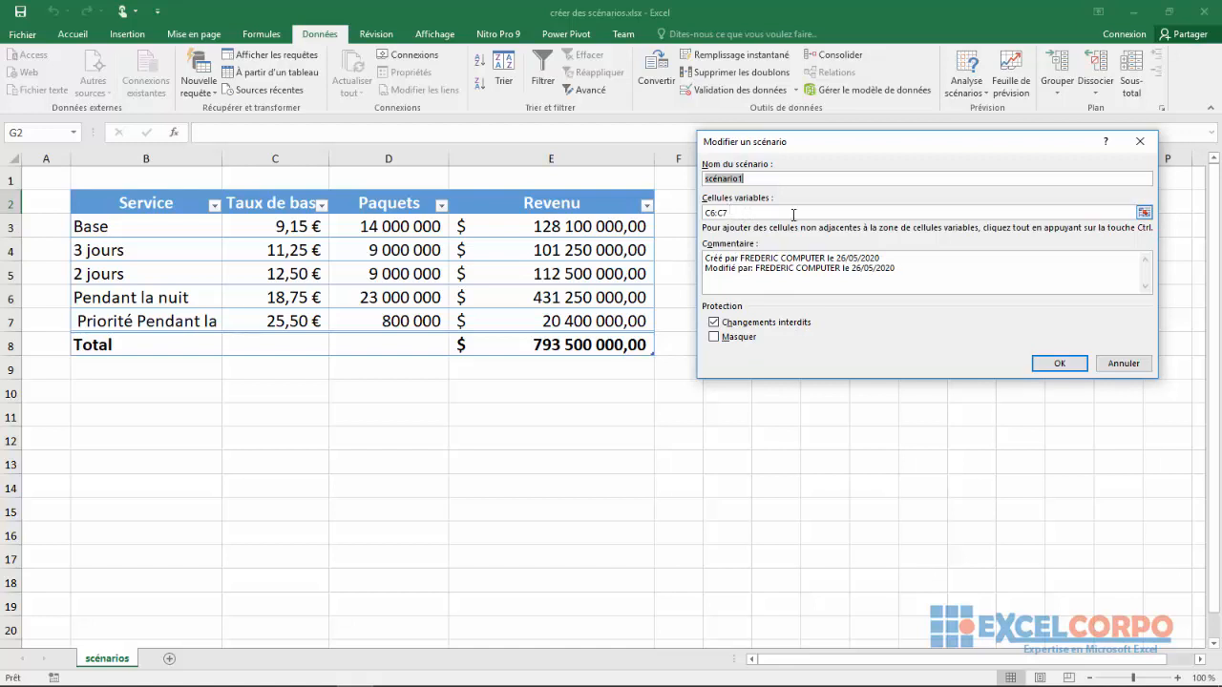
click(1056, 365)
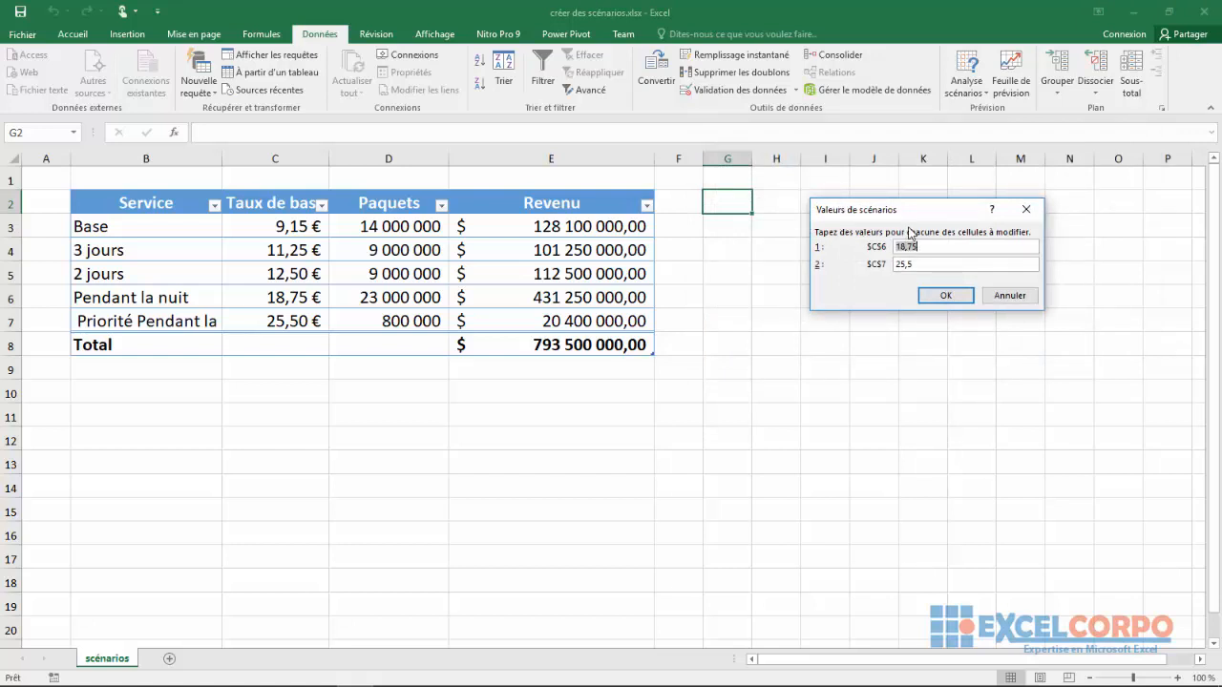
click(906, 247)
click(955, 296)
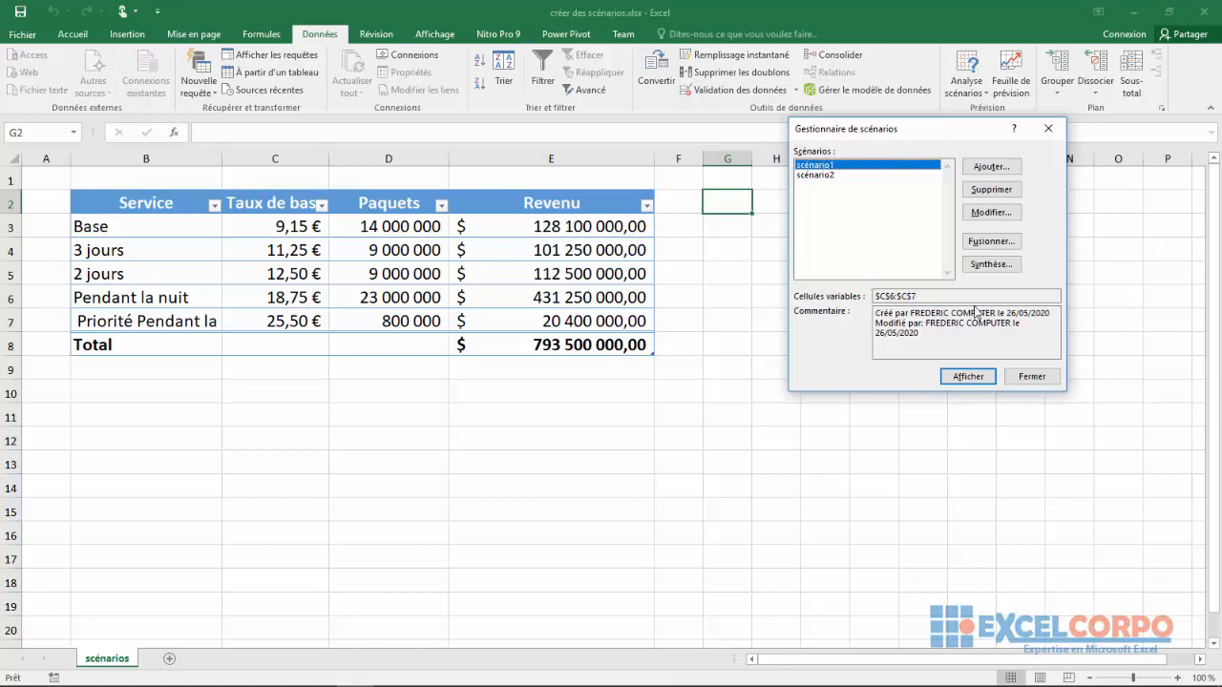
click(964, 377)
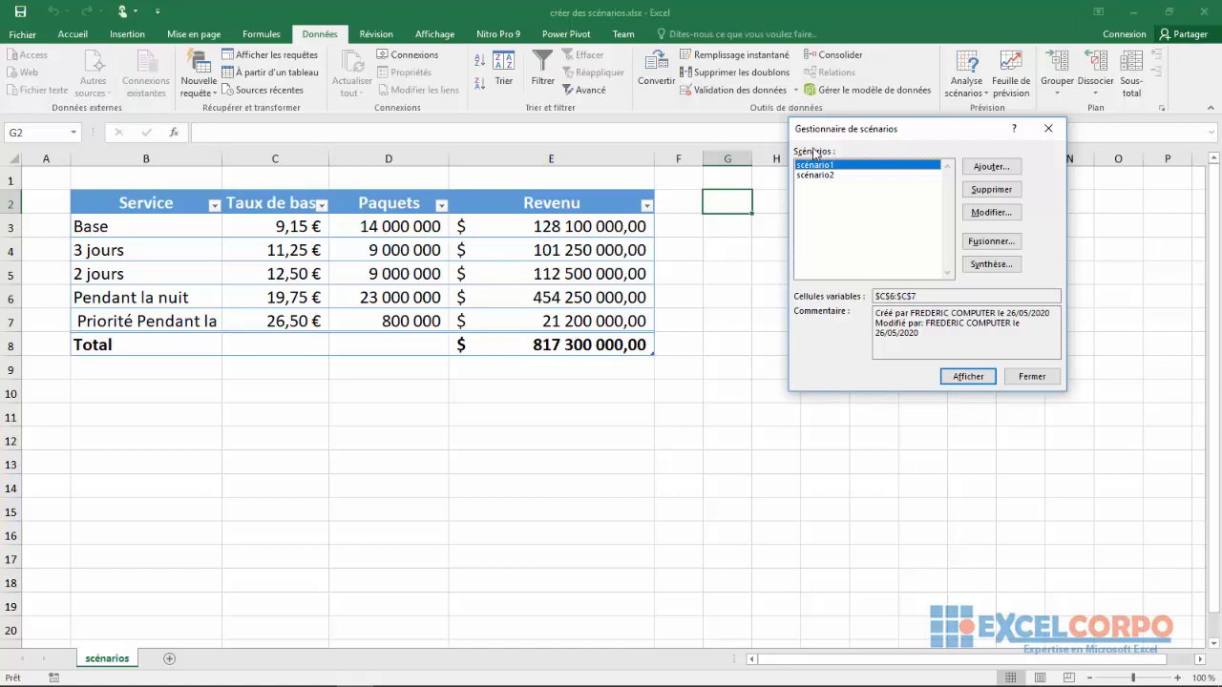
click(1050, 130)
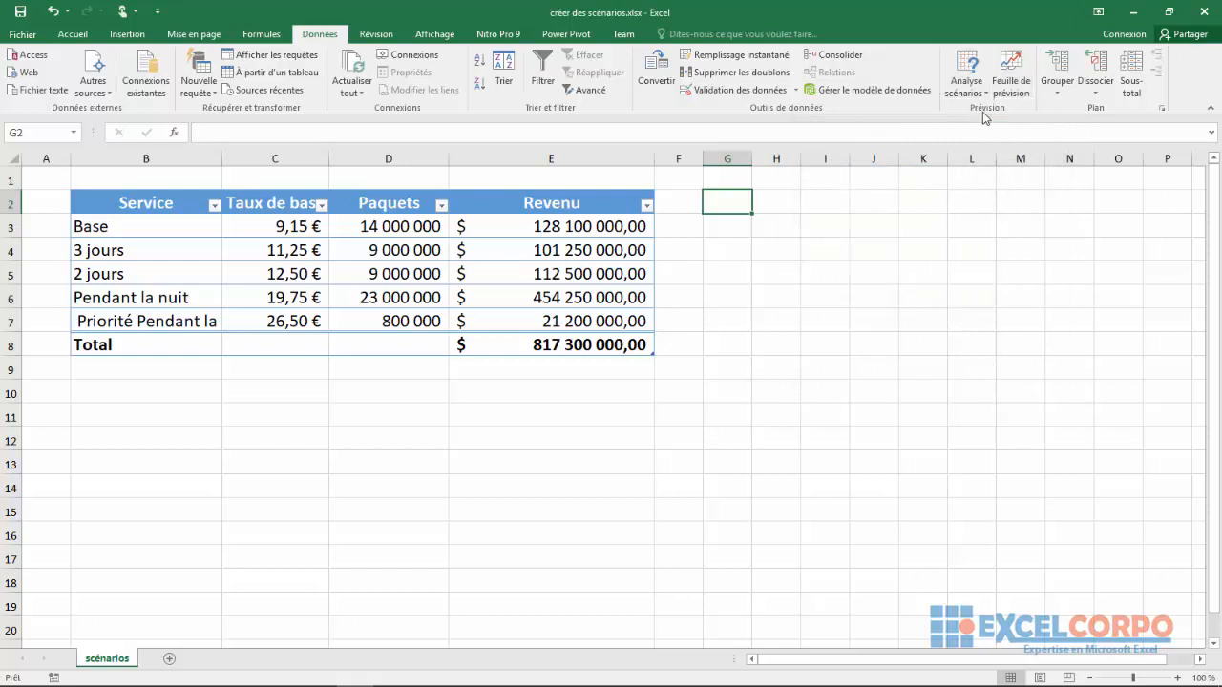
- Delete scénario2 from the Scenario Manager and return to the sheet
click(983, 97)
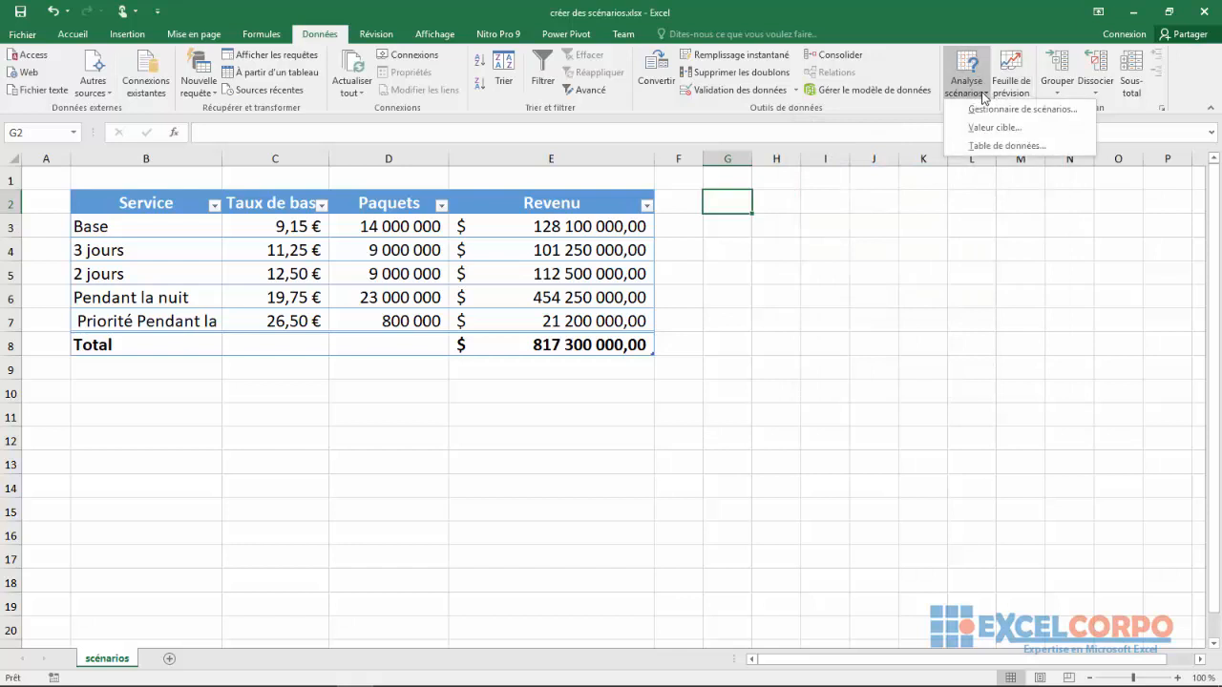
click(983, 111)
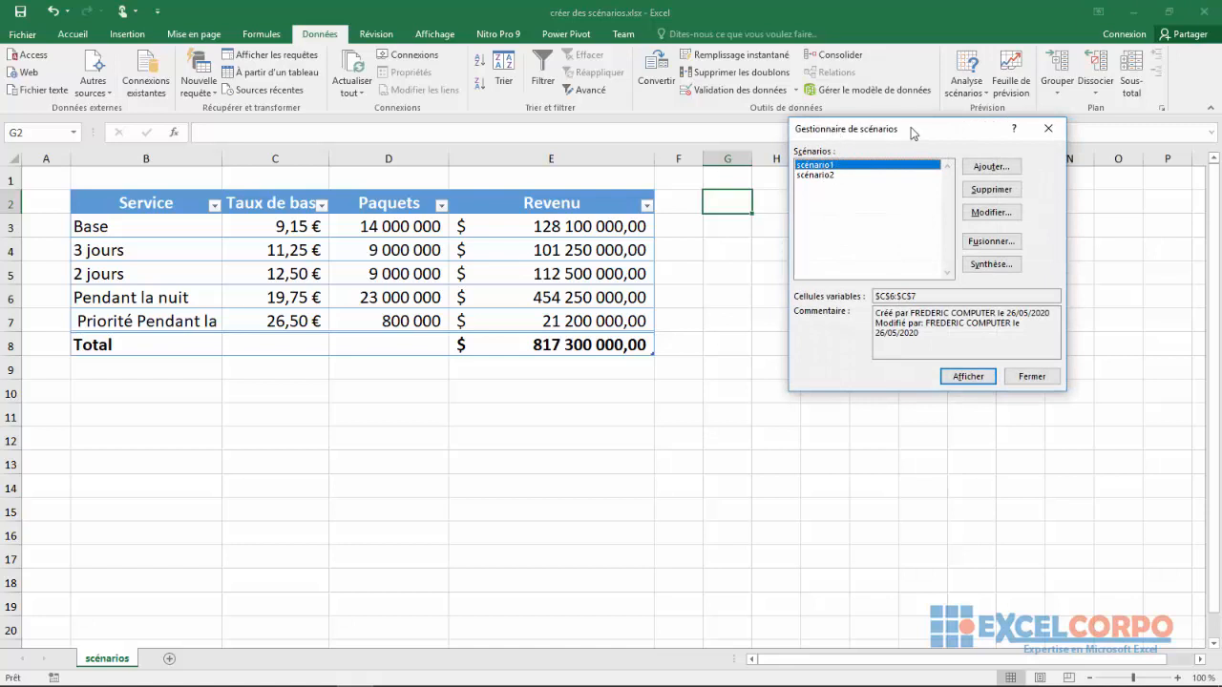
click(814, 177)
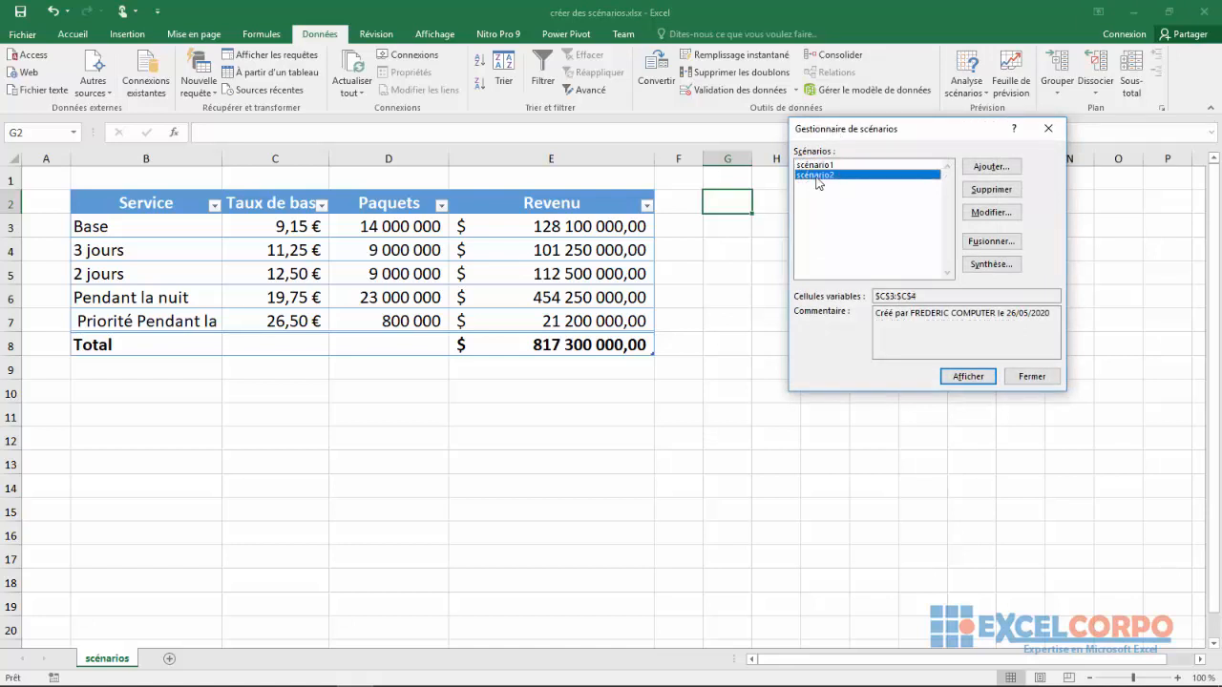
click(999, 191)
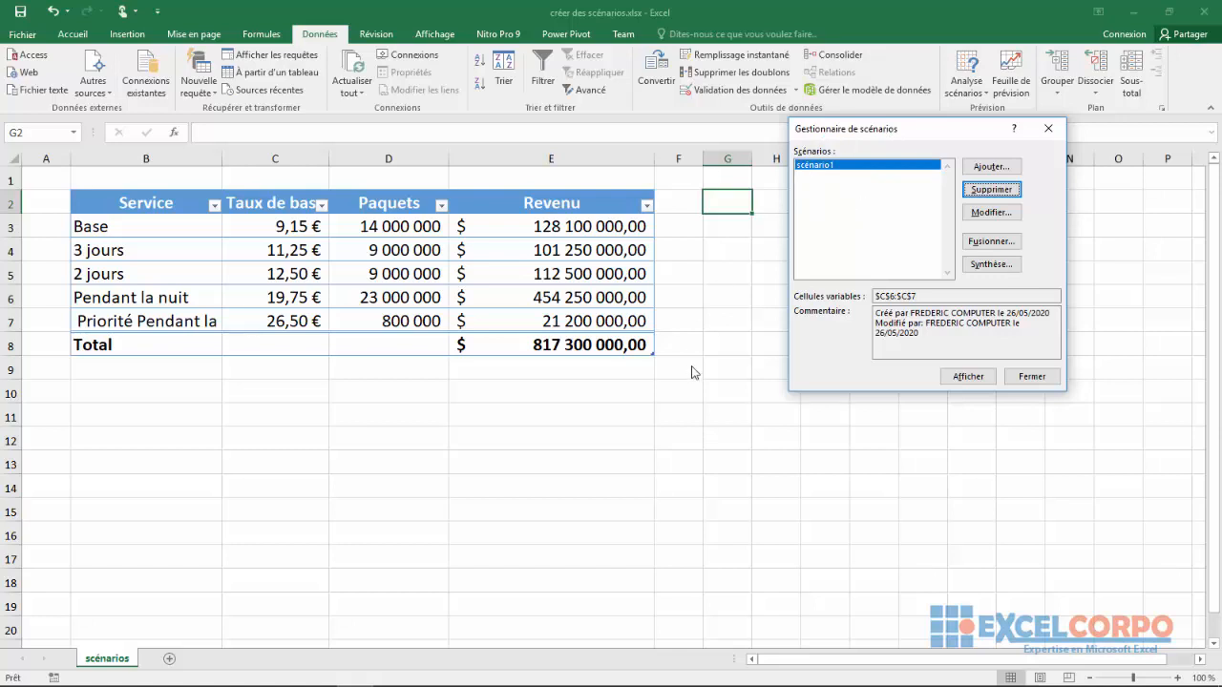
click(1050, 131)
click(810, 319)
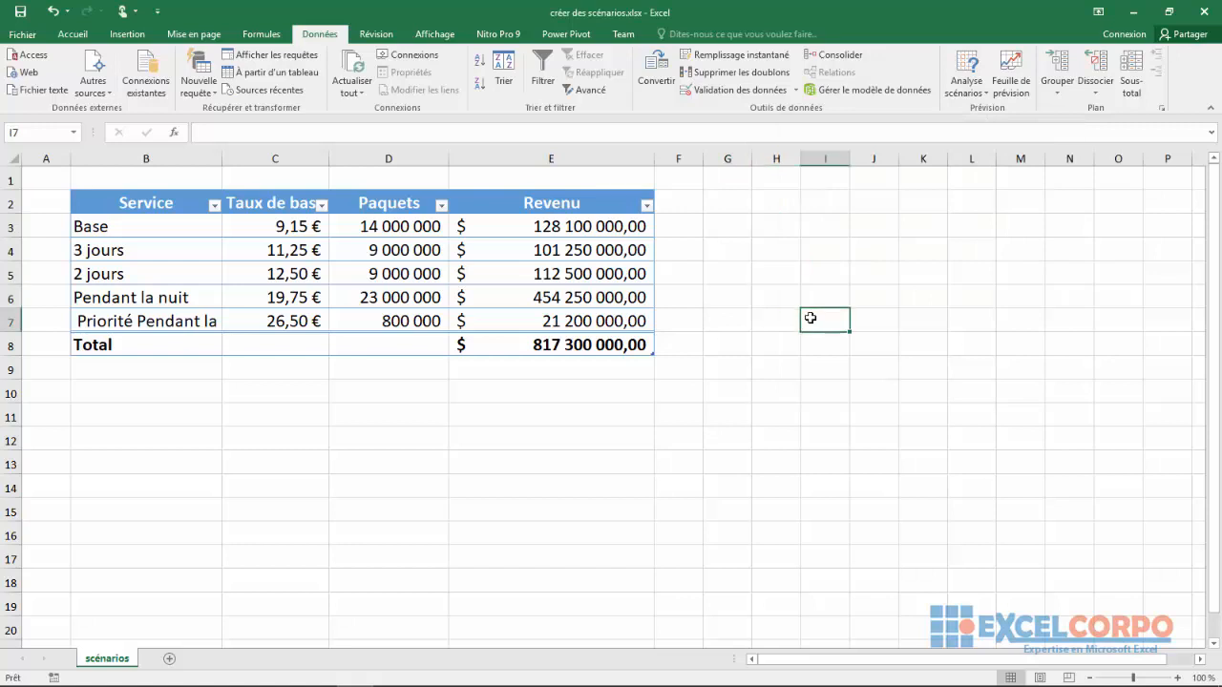